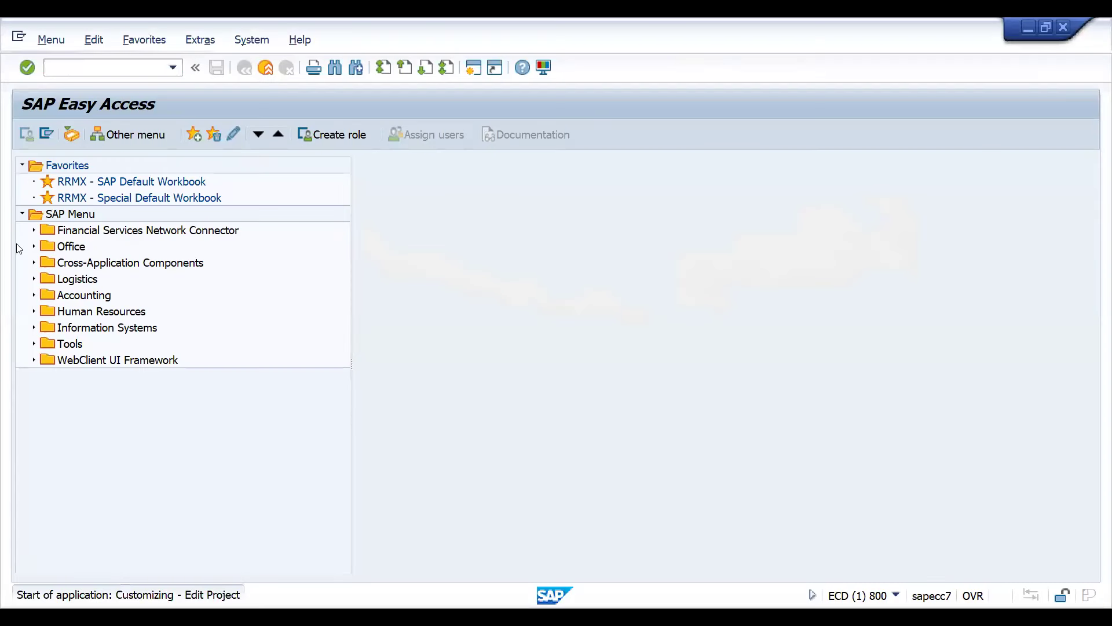
# Open the SAP Reference IMG and expand Enterprise Structure › Assignment › Sales and Distribution.
pyautogui.click(71, 135)
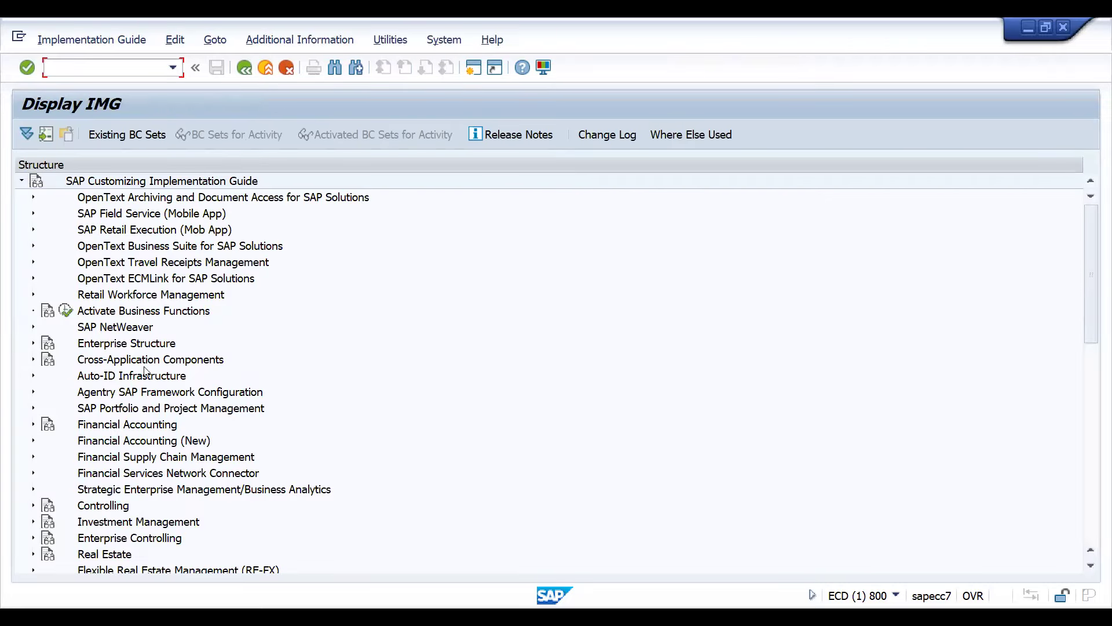
pyautogui.click(126, 343)
pyautogui.doubleClick(126, 343)
pyautogui.press('Down')
pyautogui.press('Down')
pyautogui.press('Down')
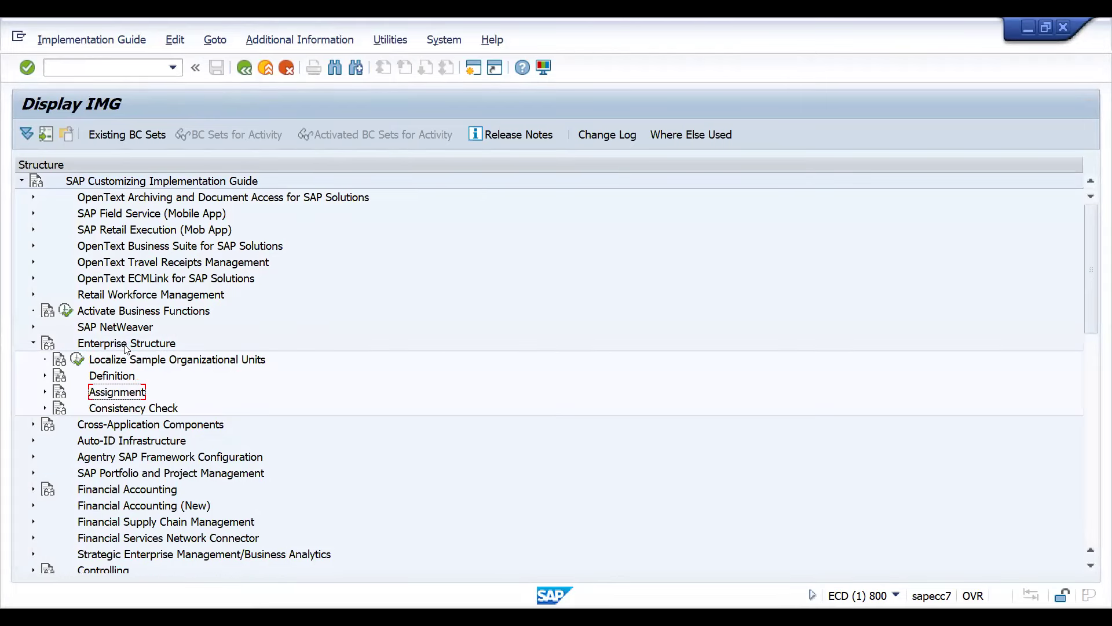
pyautogui.press('Right')
pyautogui.press('Down')
pyautogui.press('Down')
pyautogui.press('Down')
pyautogui.press('Down')
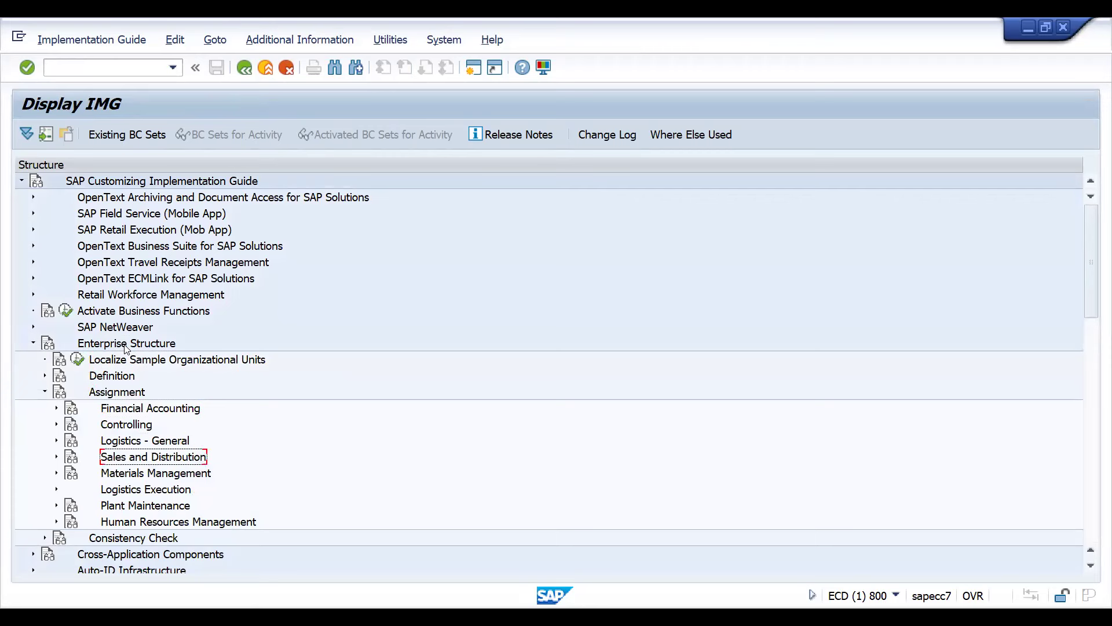
pyautogui.press('Right')
pyautogui.press('Down')
pyautogui.press('Down')
pyautogui.press('Down')
pyautogui.press('Down')
pyautogui.press('Down')
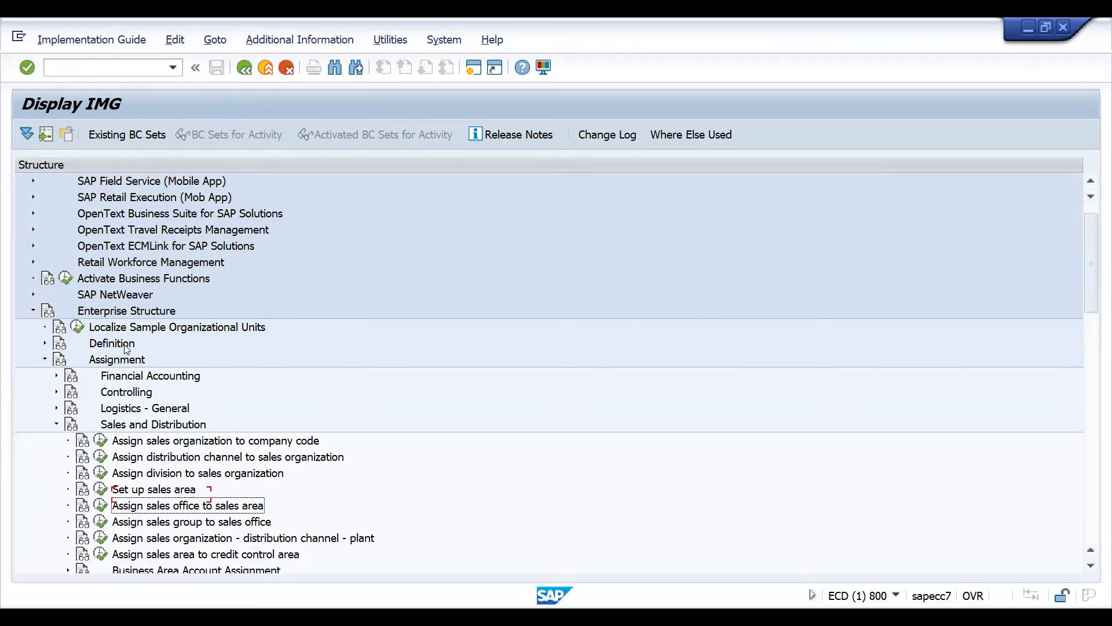
pyautogui.press('Up')
pyautogui.press('Up')
pyautogui.press('Up')
pyautogui.press('Up')
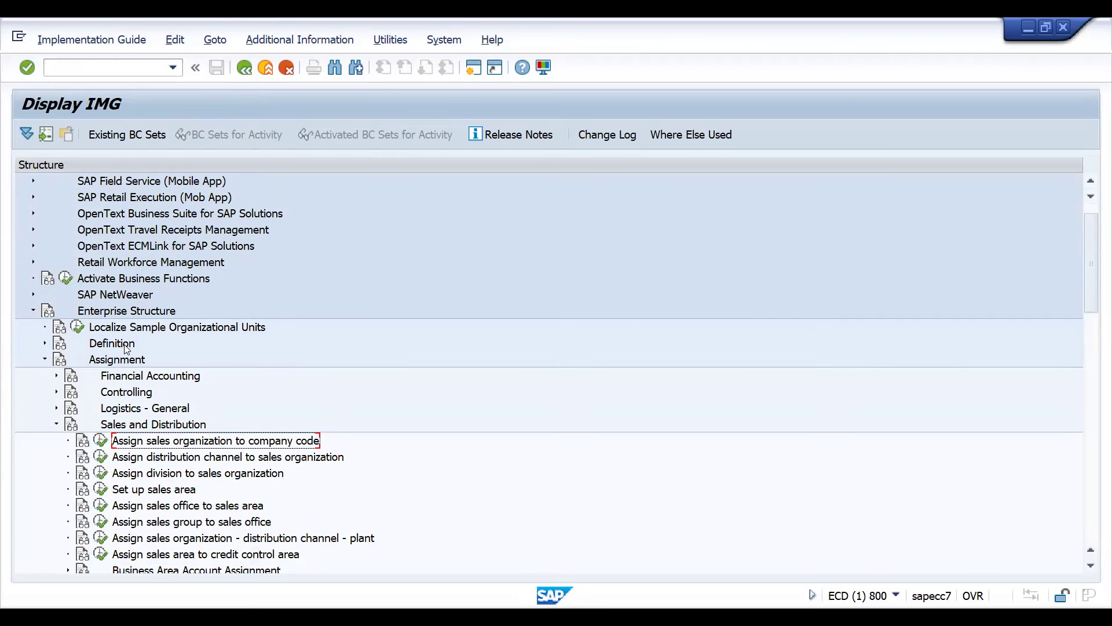
# Display IMG activity keys like SIMG_CFMENUSAPCOVX3 and widen the Additional information column.
pyautogui.click(300, 41)
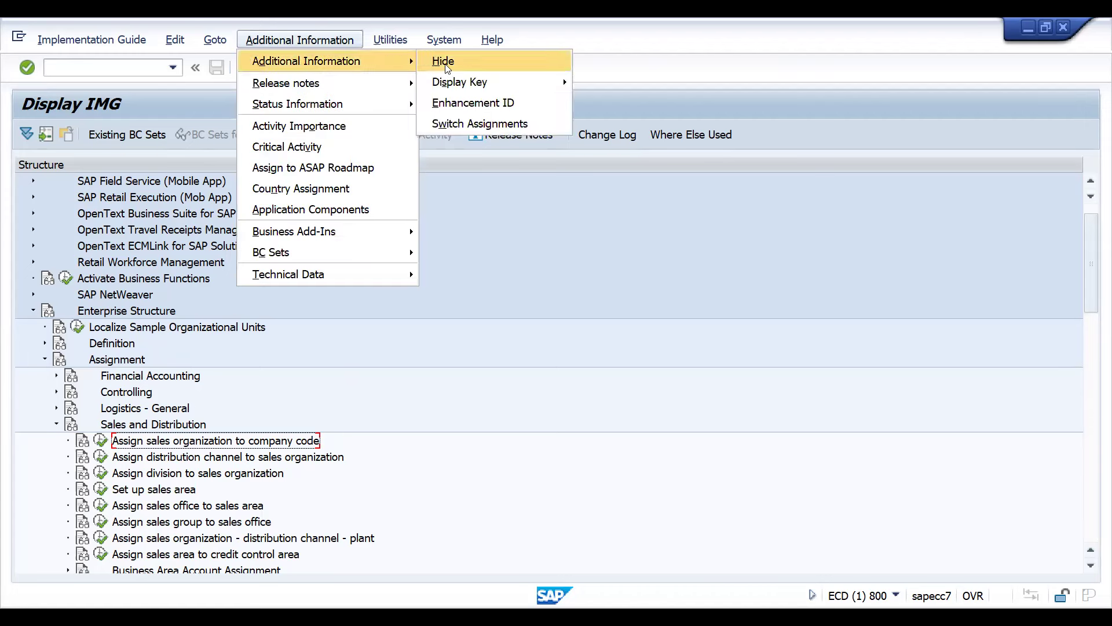
pyautogui.moveTo(306, 61)
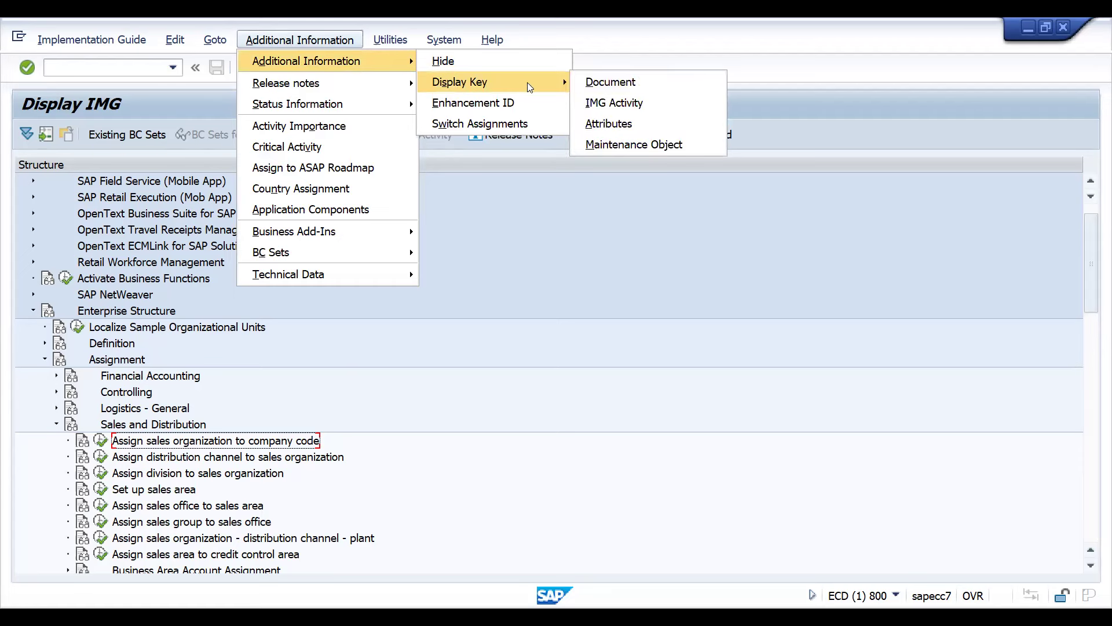
pyautogui.moveTo(459, 82)
pyautogui.click(272, 19)
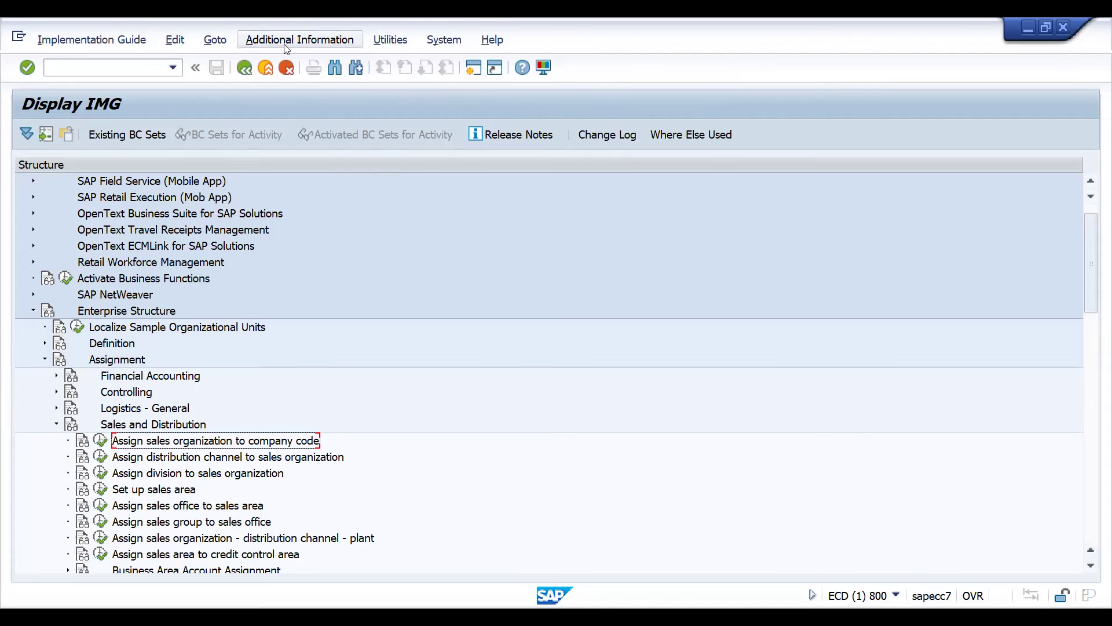
pyautogui.click(287, 42)
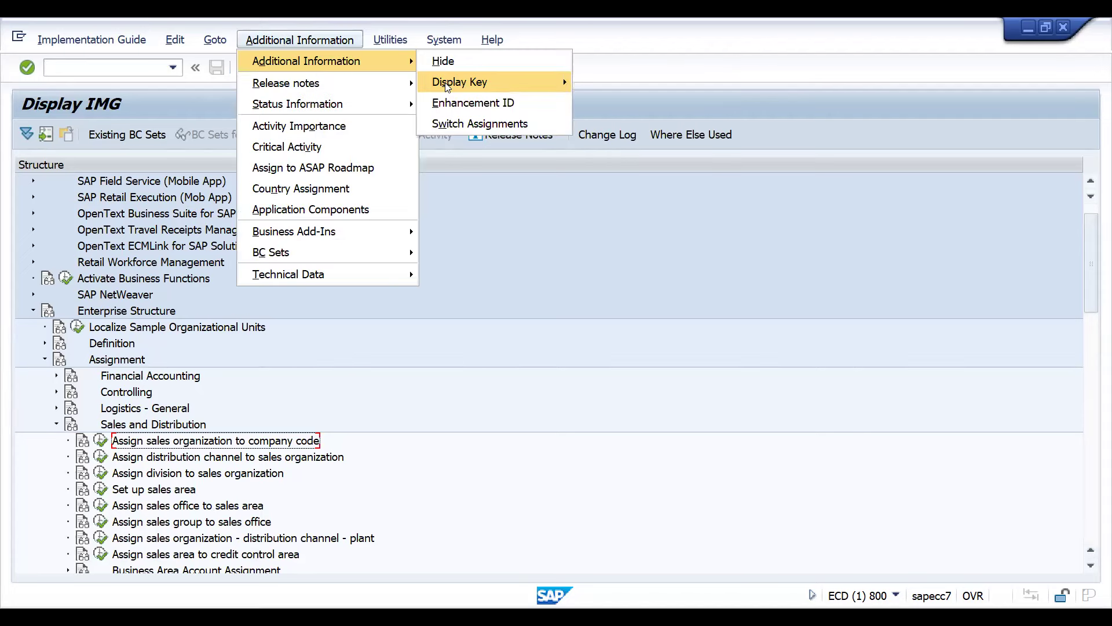
pyautogui.moveTo(460, 82)
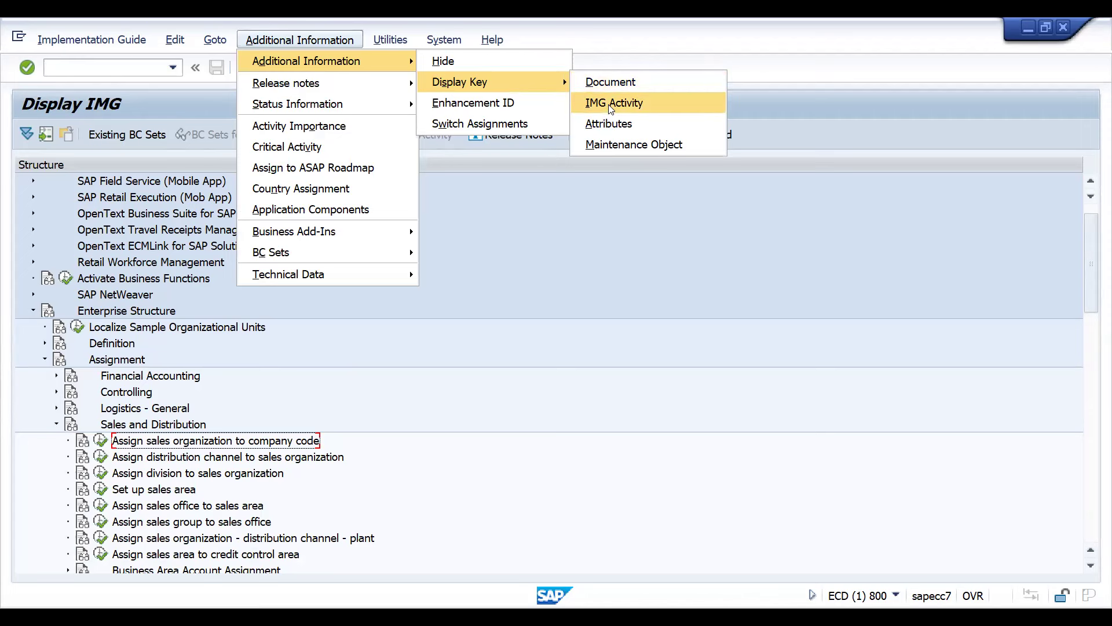
pyautogui.click(613, 103)
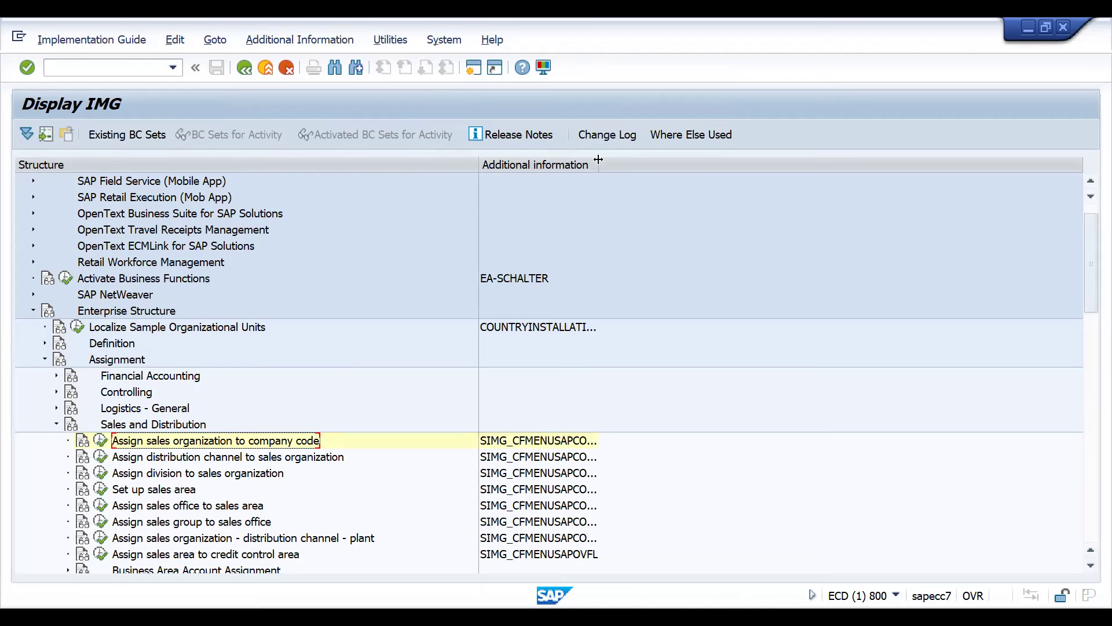
pyautogui.moveTo(599, 164); pyautogui.dragTo(747, 164)
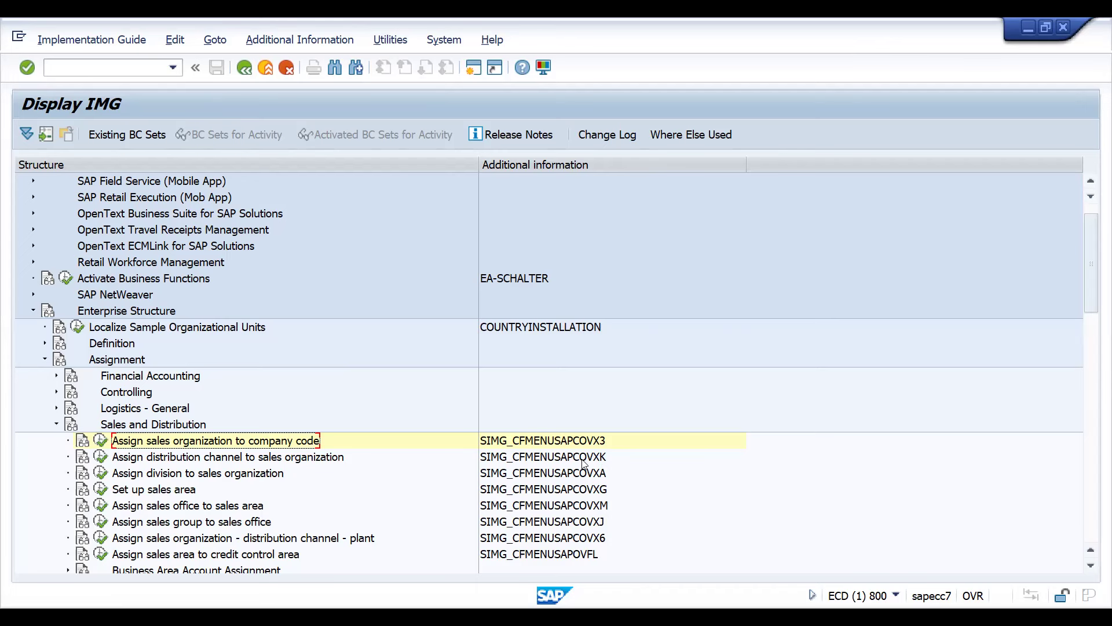
# Run /NOVXK to open the Distribution Channels → Sales Organization overview.
pyautogui.click(91, 71)
pyautogui.write('/NOV')
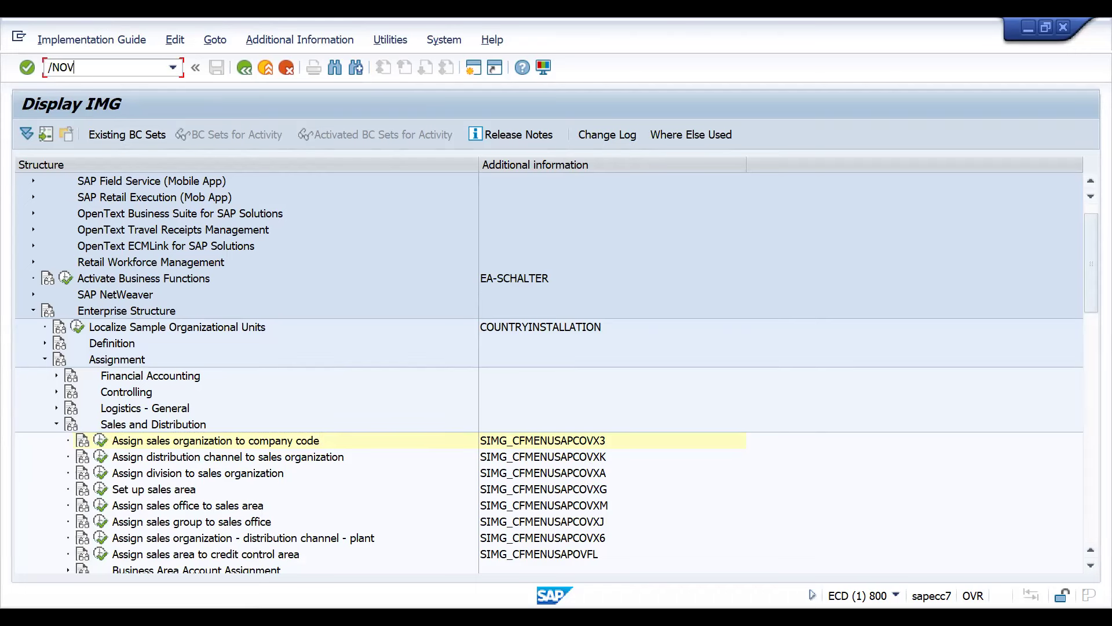
pyautogui.write('X')
pyautogui.write('K')
pyautogui.press('Return')
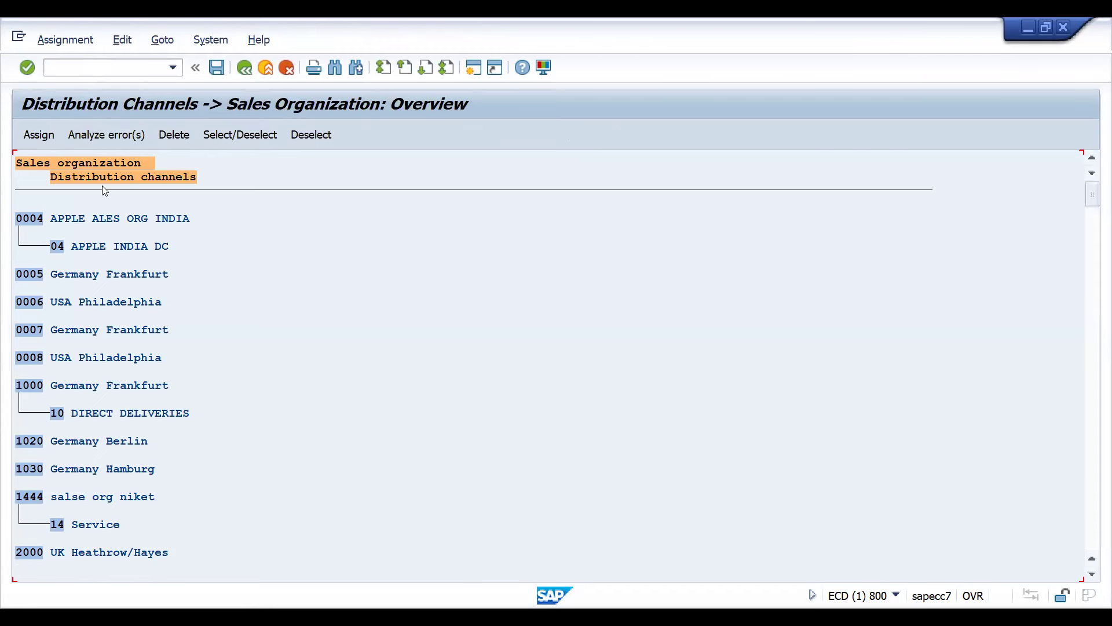
# Return to SAP Easy Access, start the customizing transaction and open the SAP Reference IMG.
pyautogui.click(245, 69)
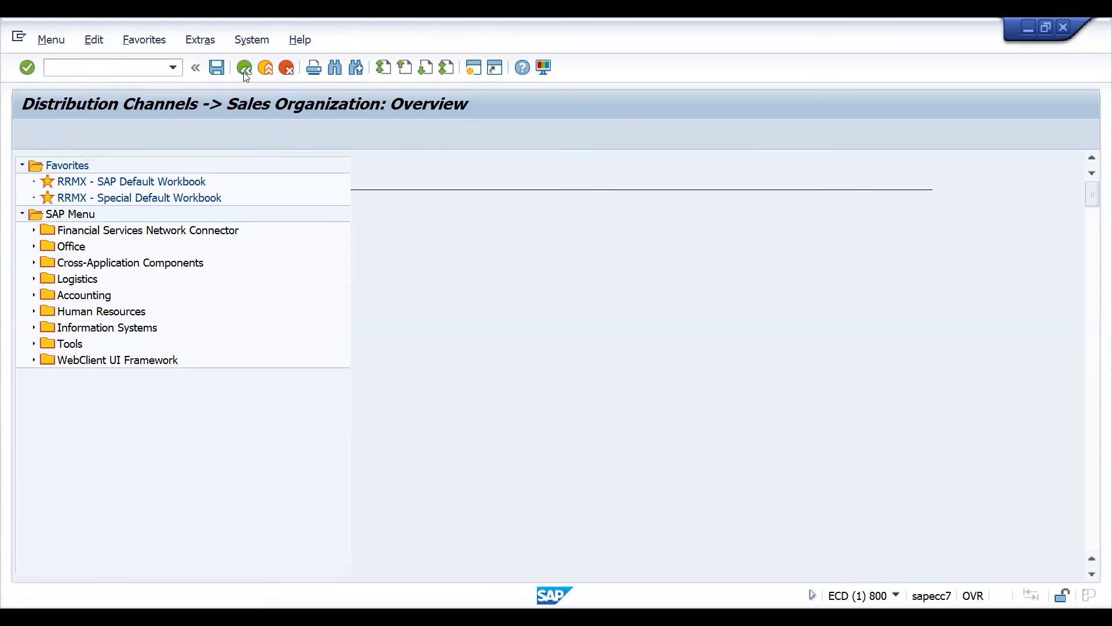
pyautogui.click(113, 67)
pyautogui.write('SPR')
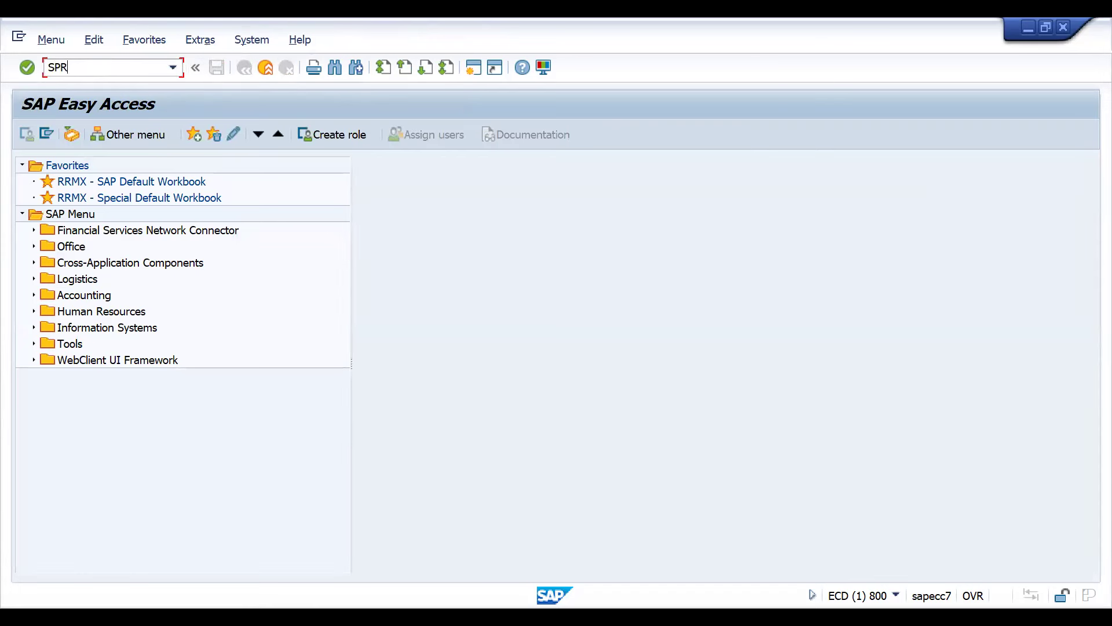
pyautogui.write('O')
pyautogui.press('Return')
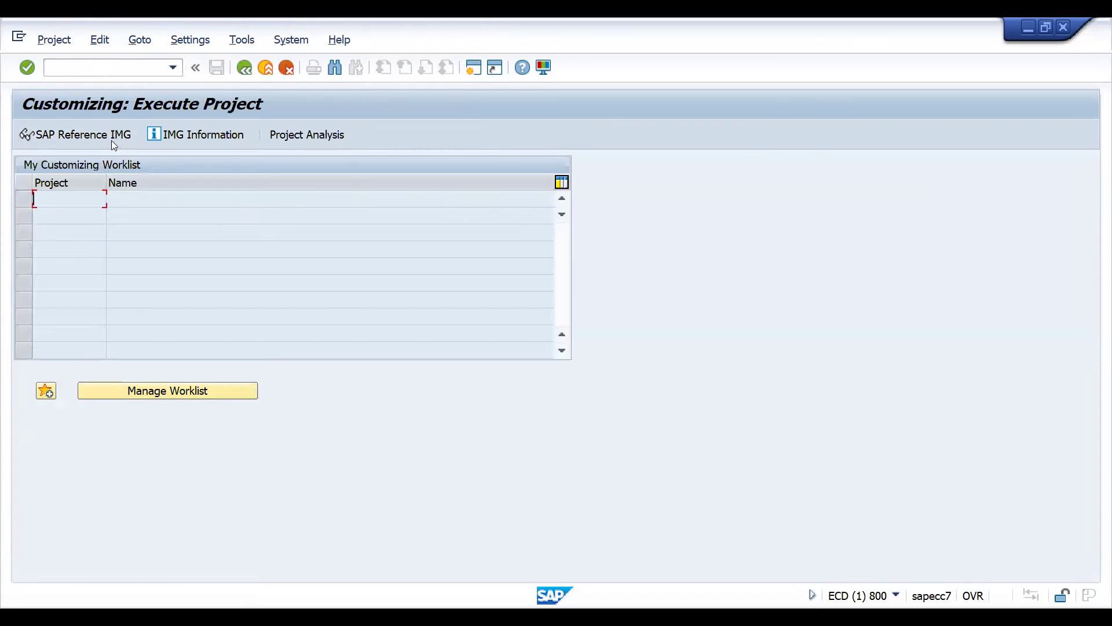
pyautogui.click(84, 135)
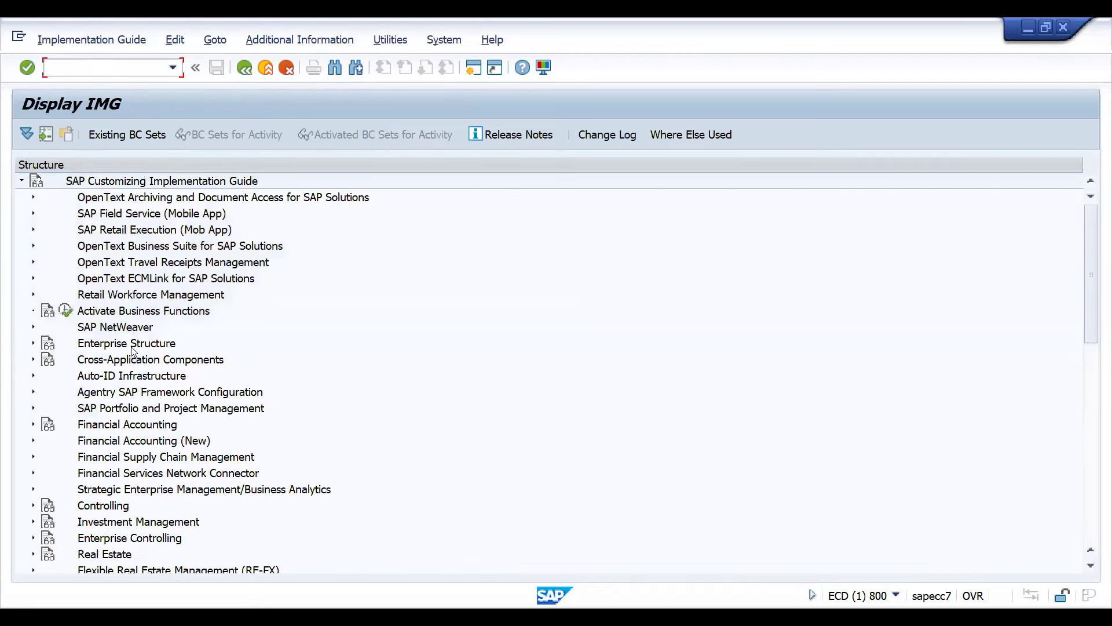
# Expand Enterprise Structure › Definition › Sales and Distribution to list its four definition activities.
pyautogui.click(130, 343)
pyautogui.press('Down')
pyautogui.press('Up')
pyautogui.press('Right')
pyautogui.press('Down')
pyautogui.press('Right')
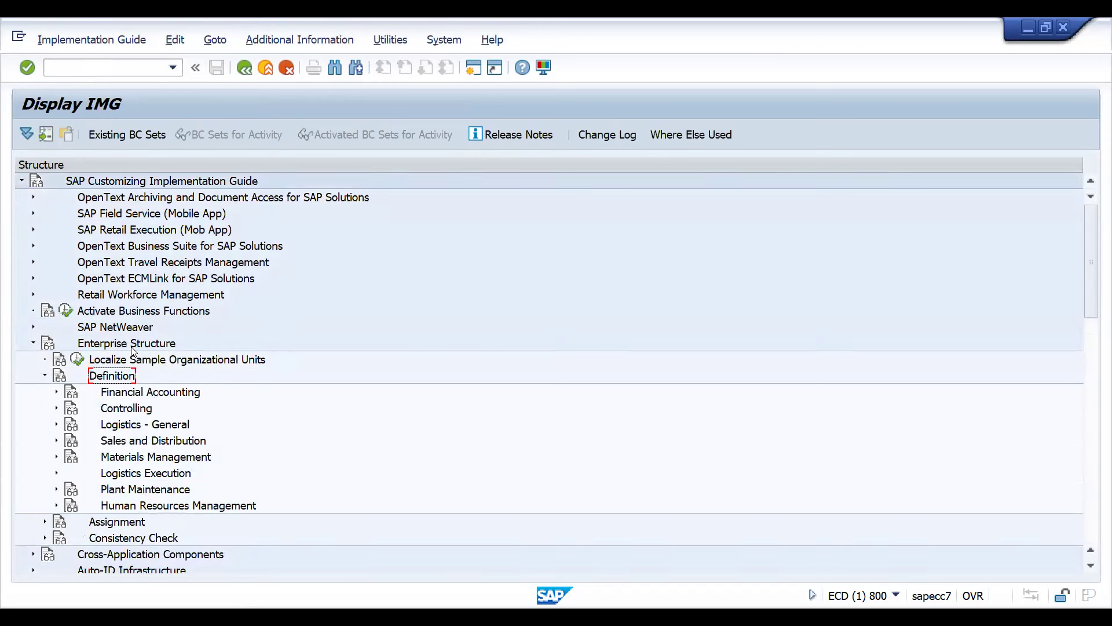
pyautogui.press('Down')
pyautogui.press('Down')
pyautogui.press('Down')
pyautogui.press('Down')
pyautogui.press('Down')
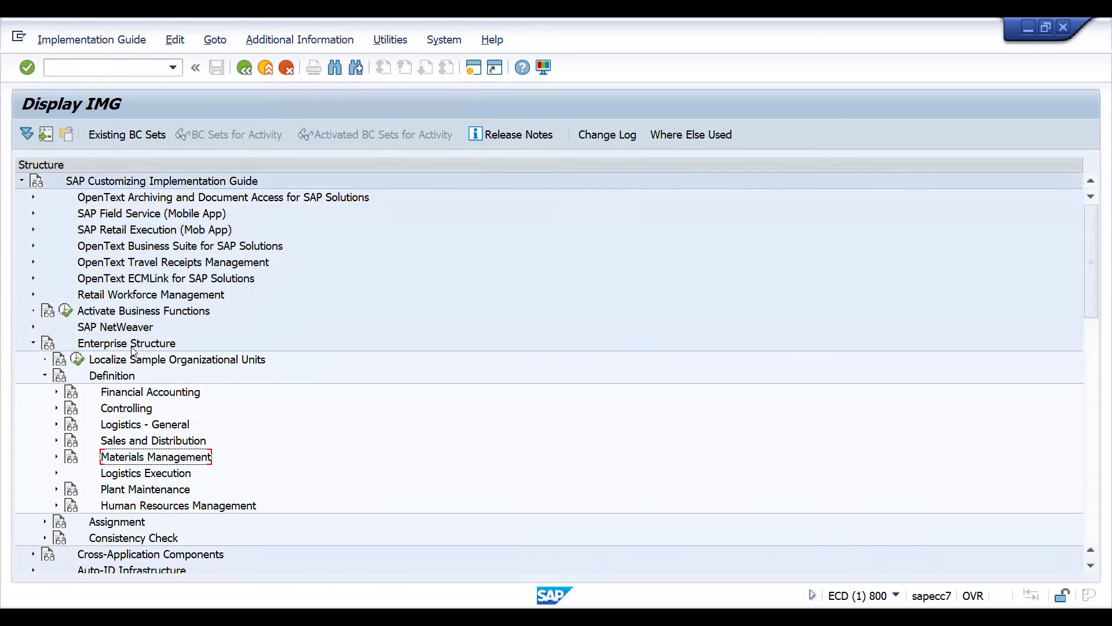
pyautogui.press('Up')
pyautogui.press('Up')
pyautogui.press('Down')
pyautogui.press('Down')
pyautogui.press('Down')
pyautogui.press('Up')
pyautogui.press('Up')
pyautogui.press('Up')
pyautogui.press('Down')
pyautogui.press('Down')
pyautogui.press('Down')
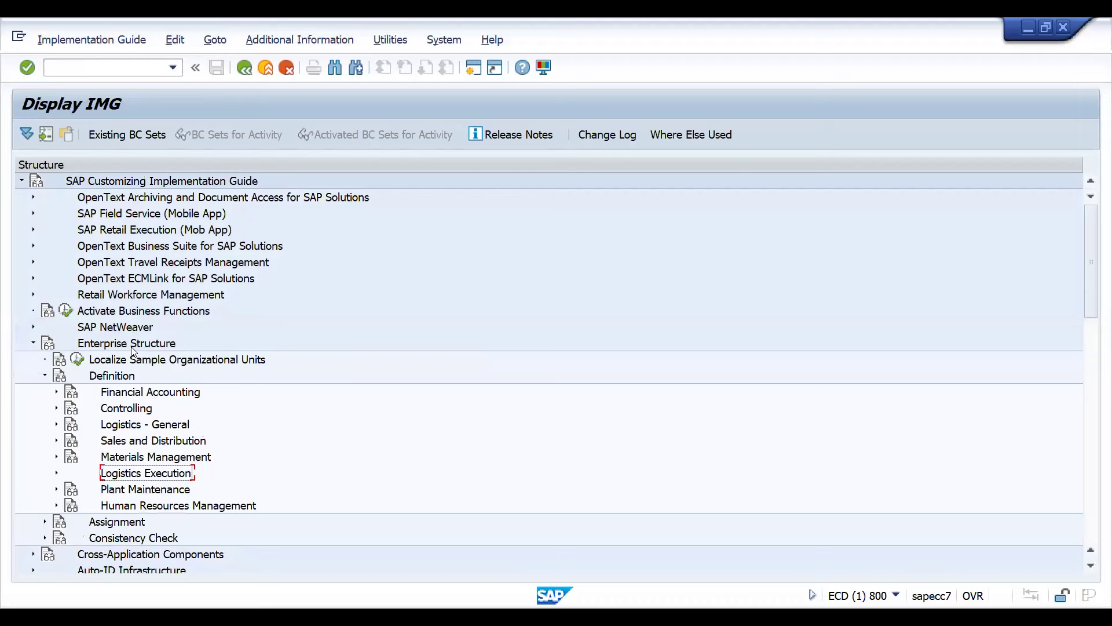
pyautogui.press('Up')
pyautogui.press('Up')
pyautogui.press('Down')
pyautogui.press('Up')
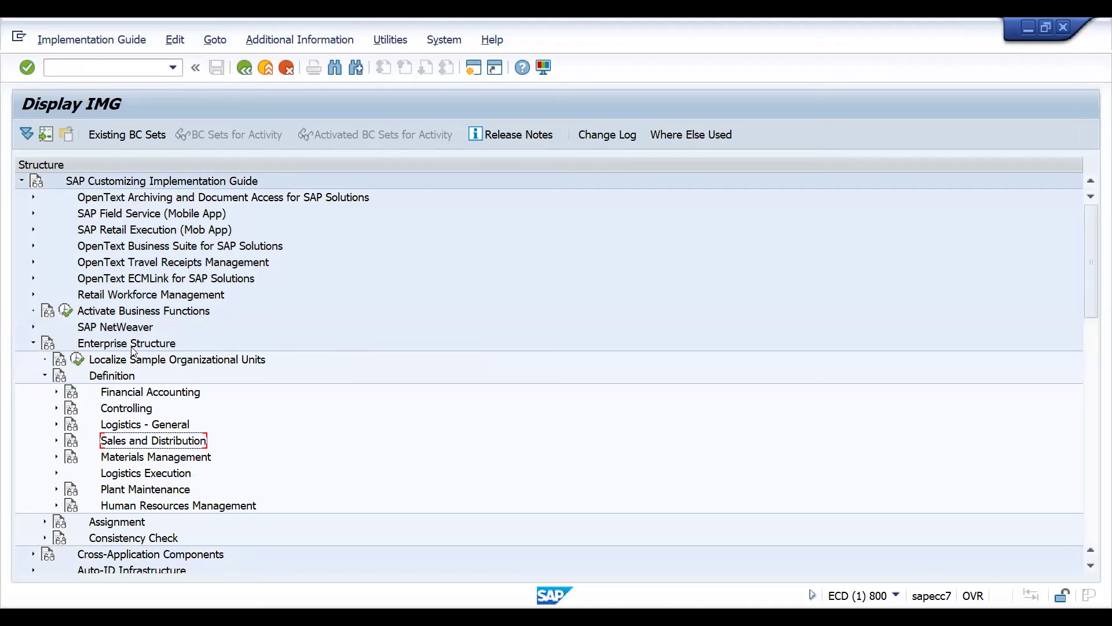
pyautogui.press('Right')
pyautogui.press('Down')
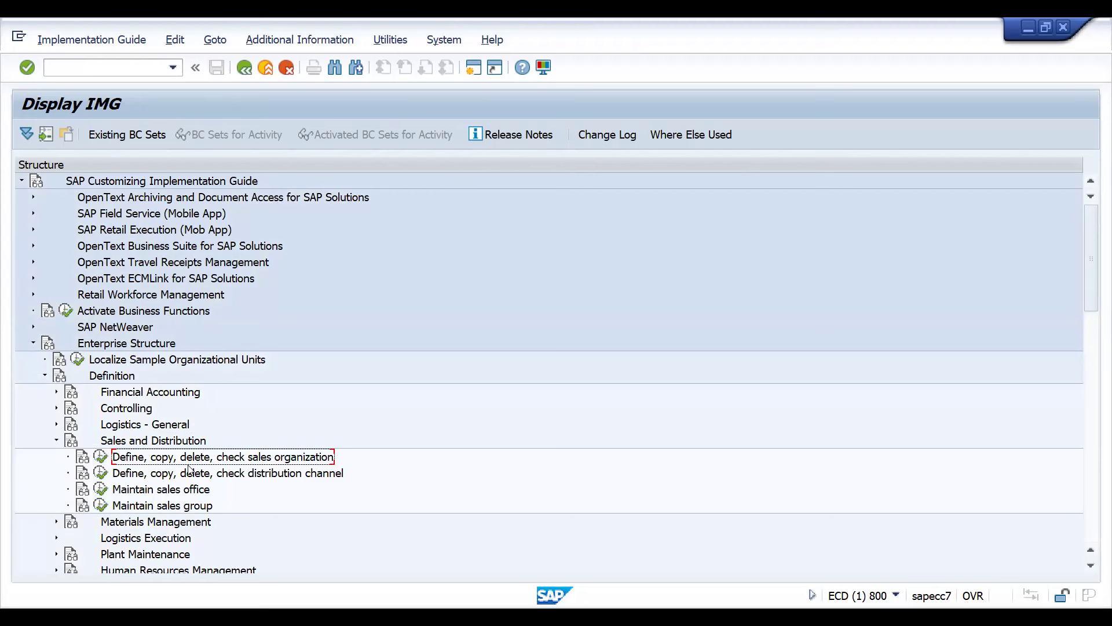
# Show activity keys such as SIMG_CFMENUSAPCOVX5 and widen the Additional information column.
pyautogui.click(287, 43)
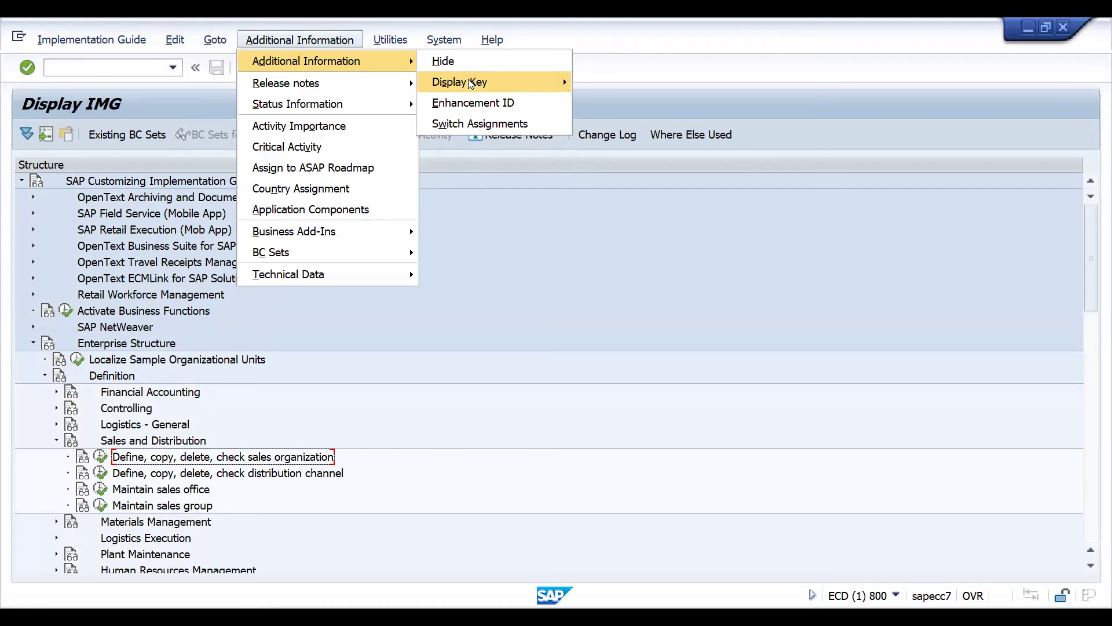
pyautogui.moveTo(460, 81)
pyautogui.click(611, 106)
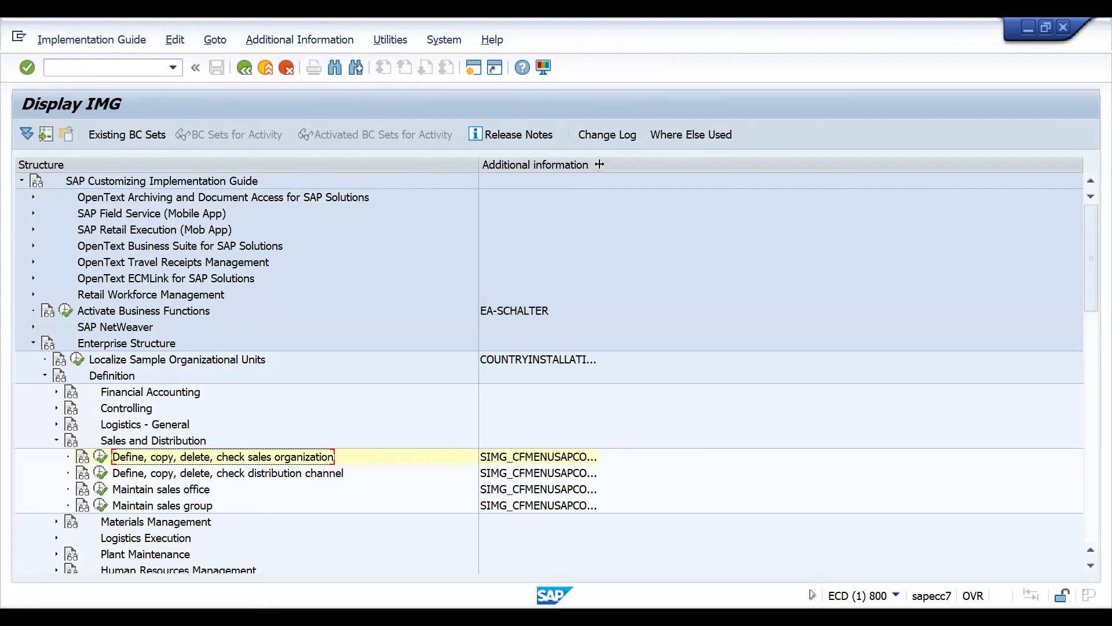
pyautogui.moveTo(599, 165); pyautogui.dragTo(760, 165)
# Open the Sales offices table using the key's last four characters as a transaction code, fixing a typo.
pyautogui.click(110, 66)
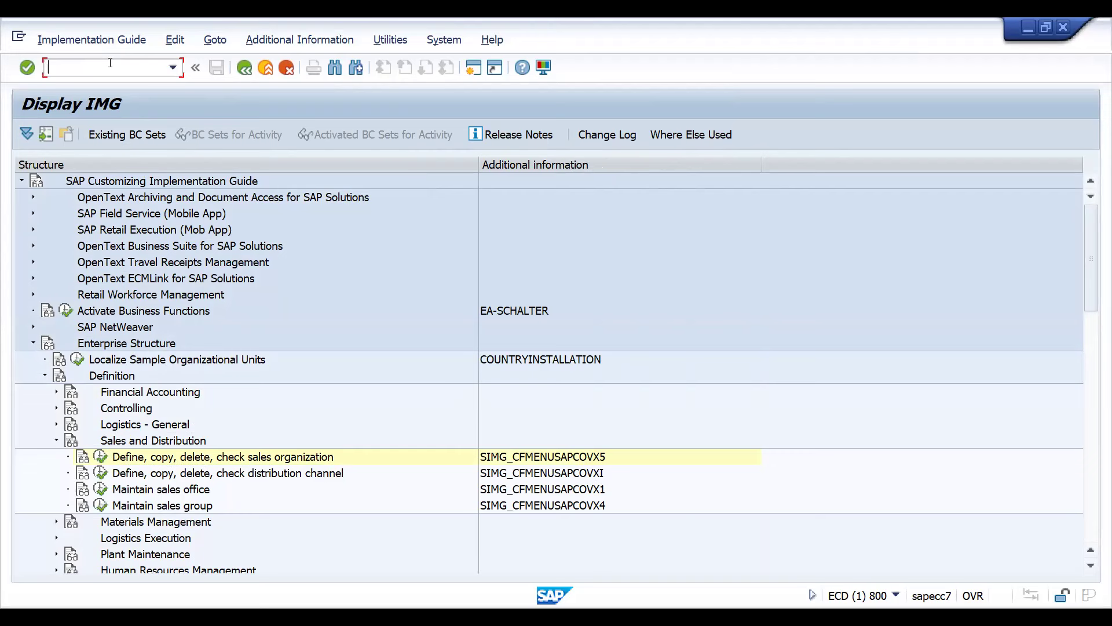
pyautogui.write('/NOVK')
pyautogui.write('X1')
pyautogui.press('Return')
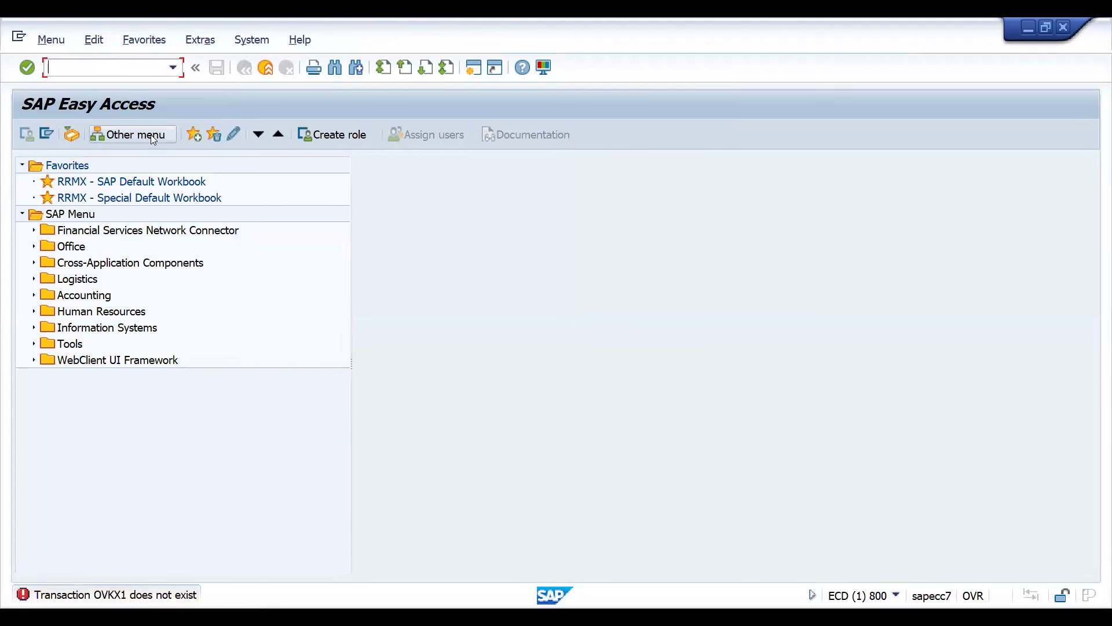
pyautogui.write('OV')
pyautogui.press('BackSpace')
pyautogui.write('V')
pyautogui.write('X')
pyautogui.write('I')
pyautogui.press('Return')
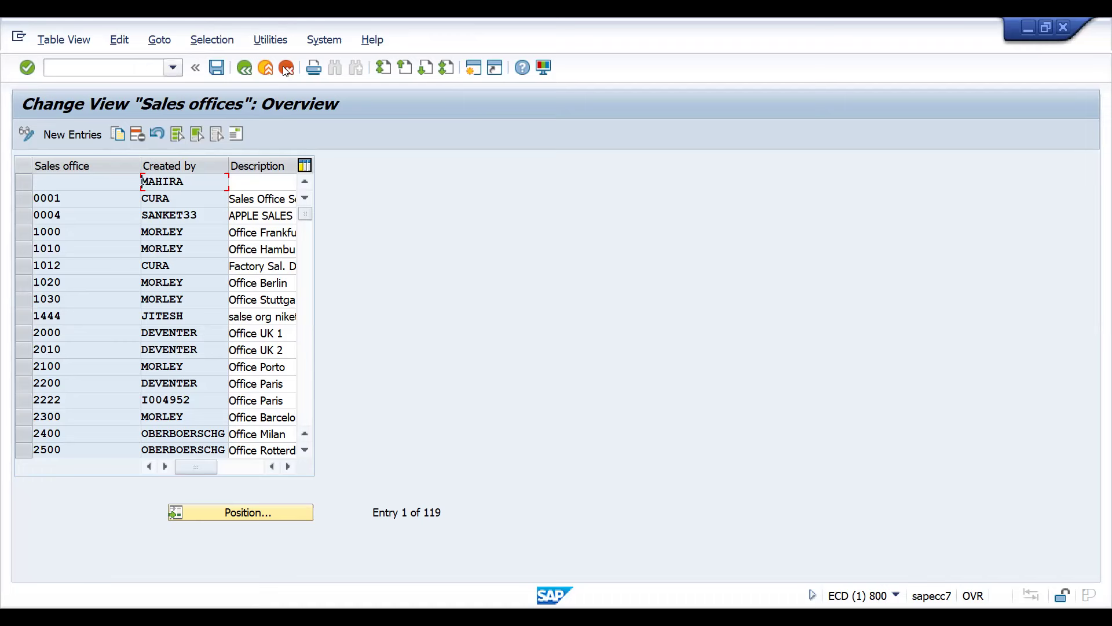
# Run OVXI to review the 114 distribution channels, then go back to SAP Easy Access.
pyautogui.click(245, 68)
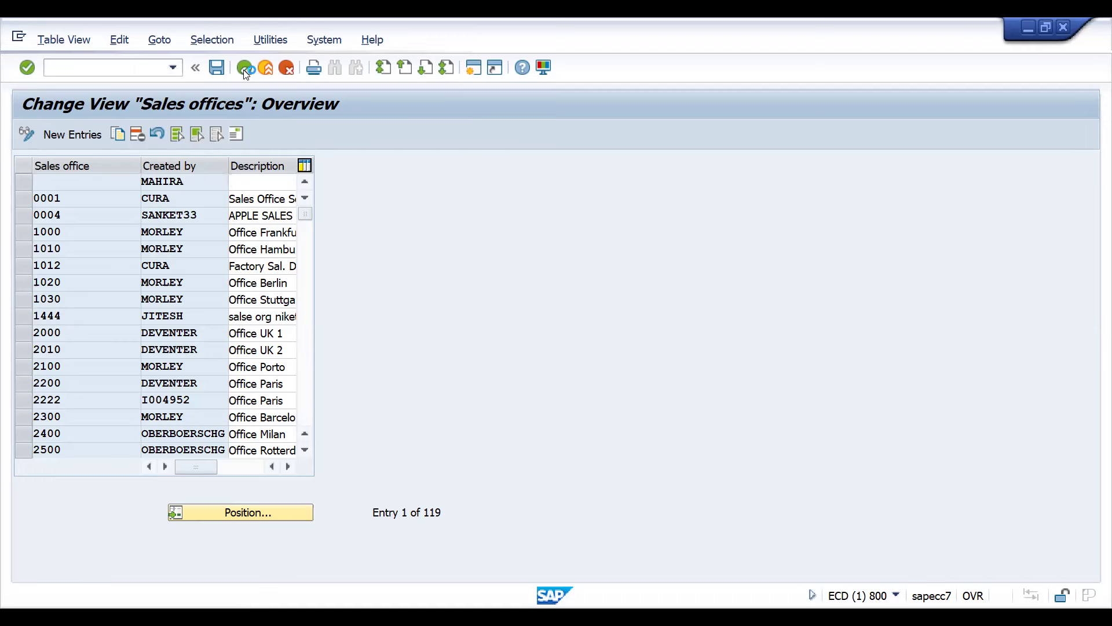
pyautogui.write('O')
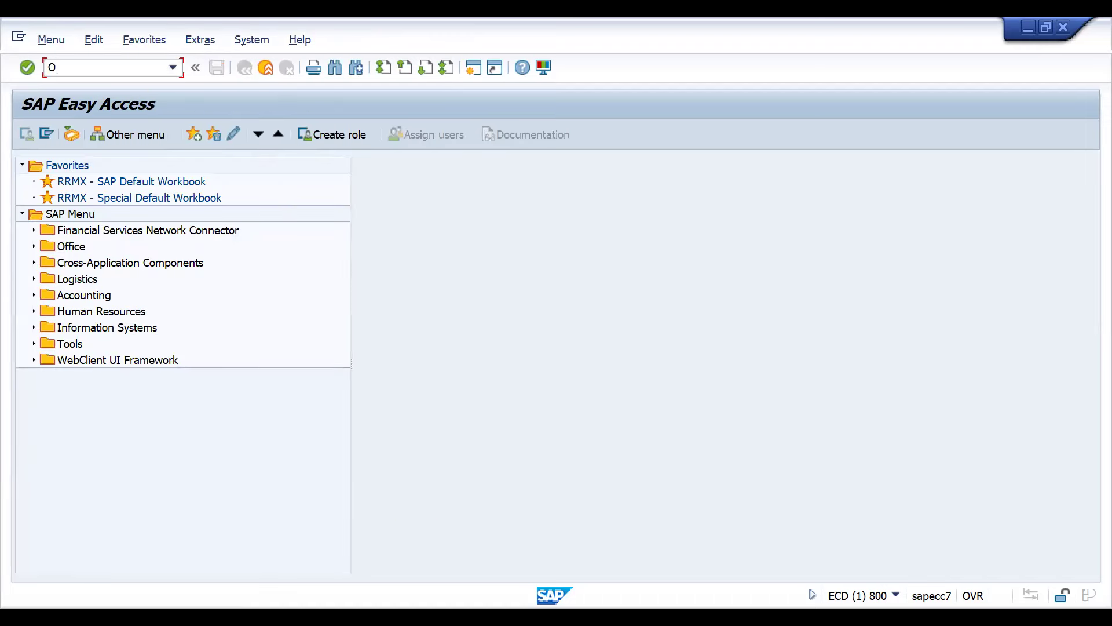
pyautogui.write('VX')
pyautogui.write('I')
pyautogui.press('Return')
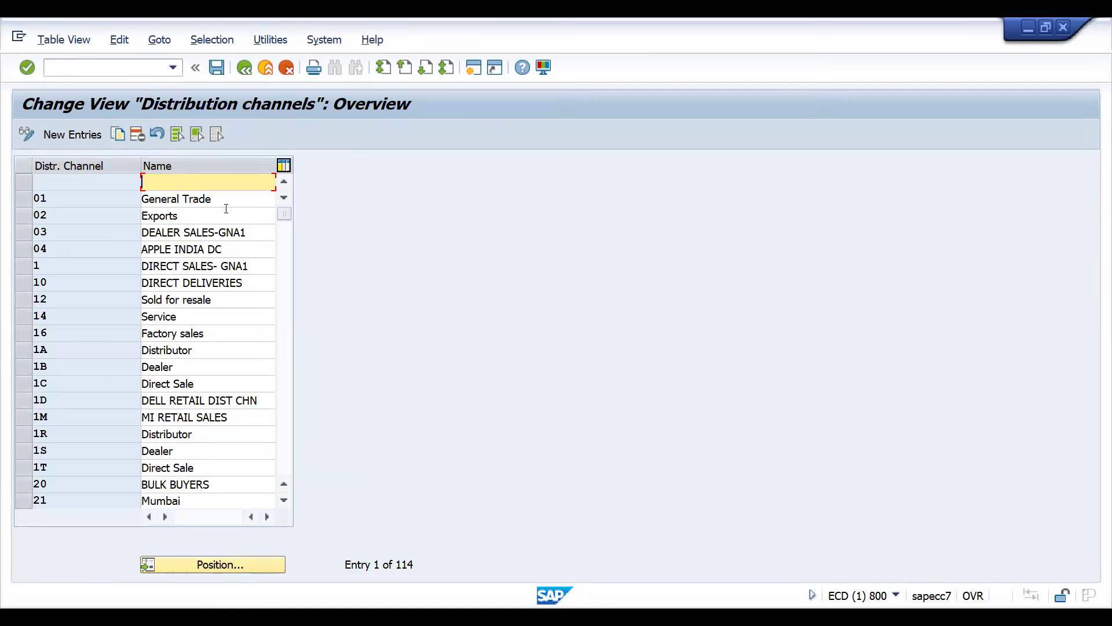
pyautogui.click(245, 68)
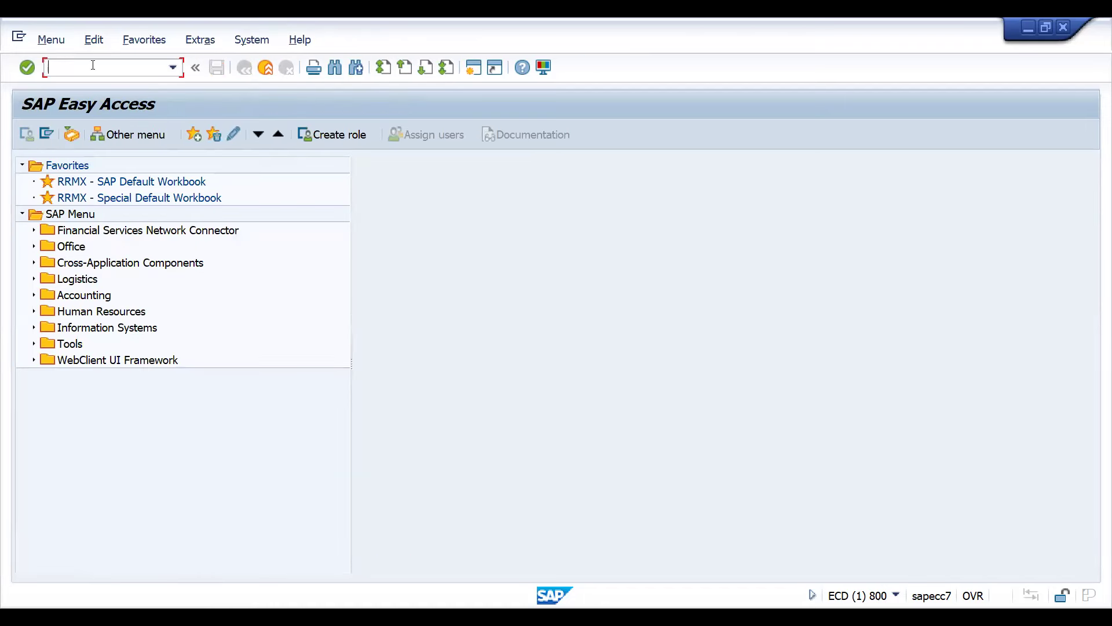
pyautogui.write('SPRO')
# Open the SAP Reference IMG and move down to Sales and Distribution.
pyautogui.press('Return')
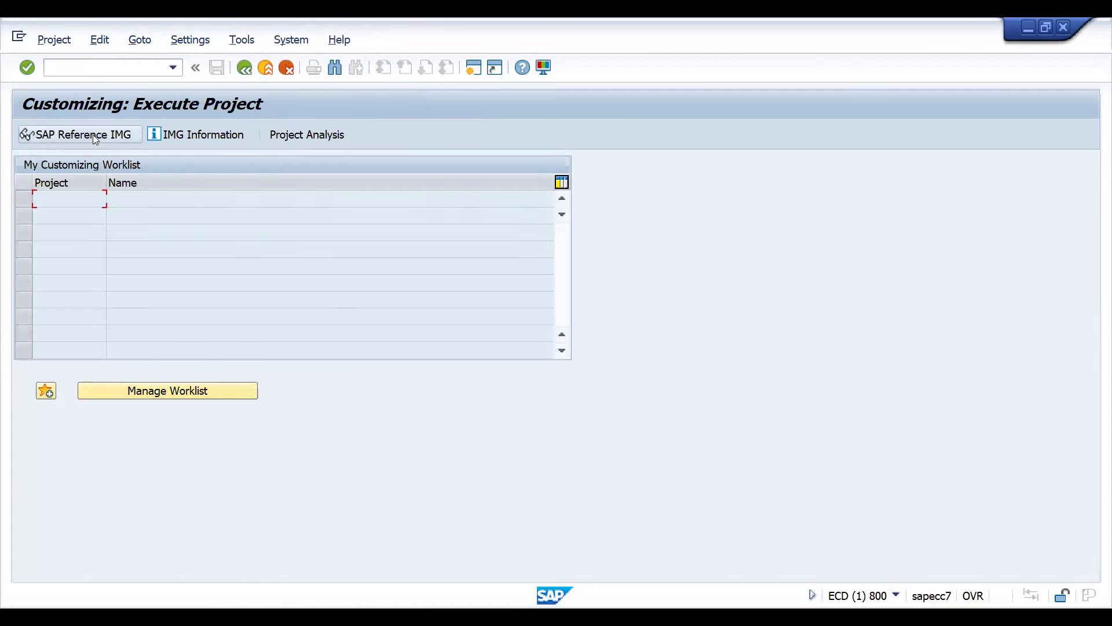
pyautogui.click(82, 135)
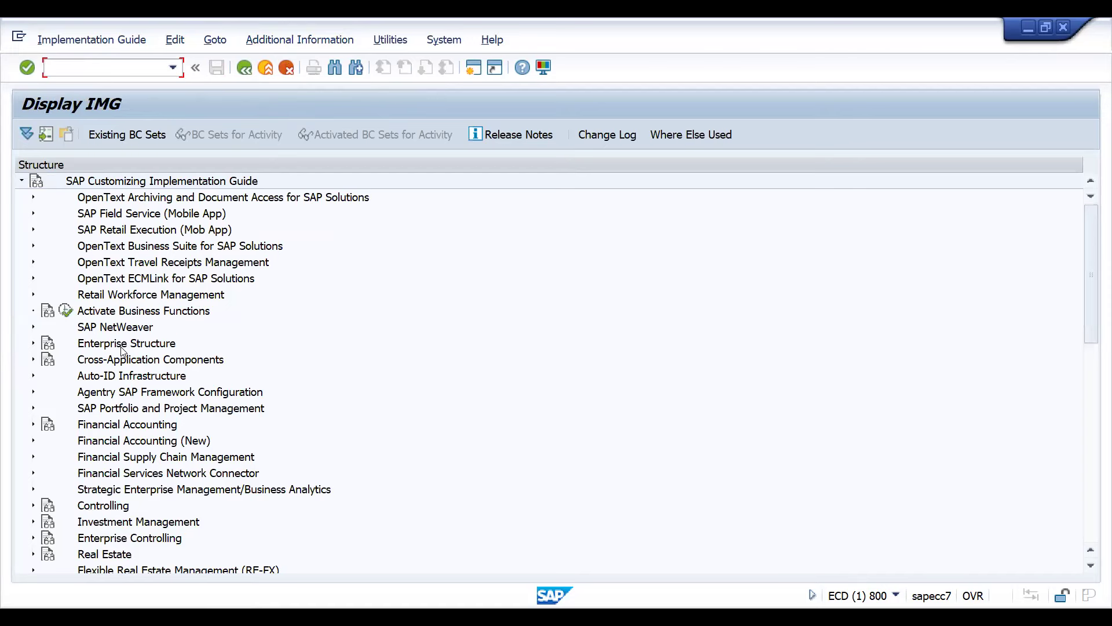
pyautogui.press('Down')
pyautogui.press('Down')
pyautogui.press('Down')
pyautogui.press('Down')
pyautogui.press('Down')
pyautogui.press('Down')
pyautogui.press('pagedown')
pyautogui.press('Up')
pyautogui.press('Up')
pyautogui.press('Up')
pyautogui.press('Up')
pyautogui.press('Up')
# Expand Sales and Distribution › Sales › Sales Documents › Sales Document Header.
pyautogui.press('Right')
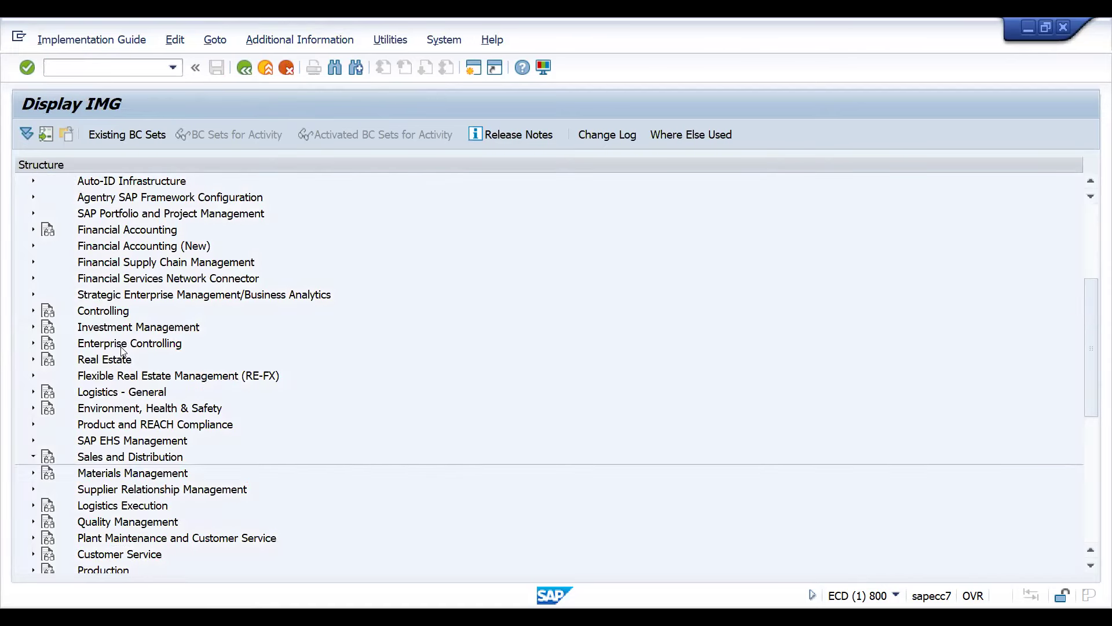
pyautogui.press('Down')
pyautogui.press('Down')
pyautogui.press('Right')
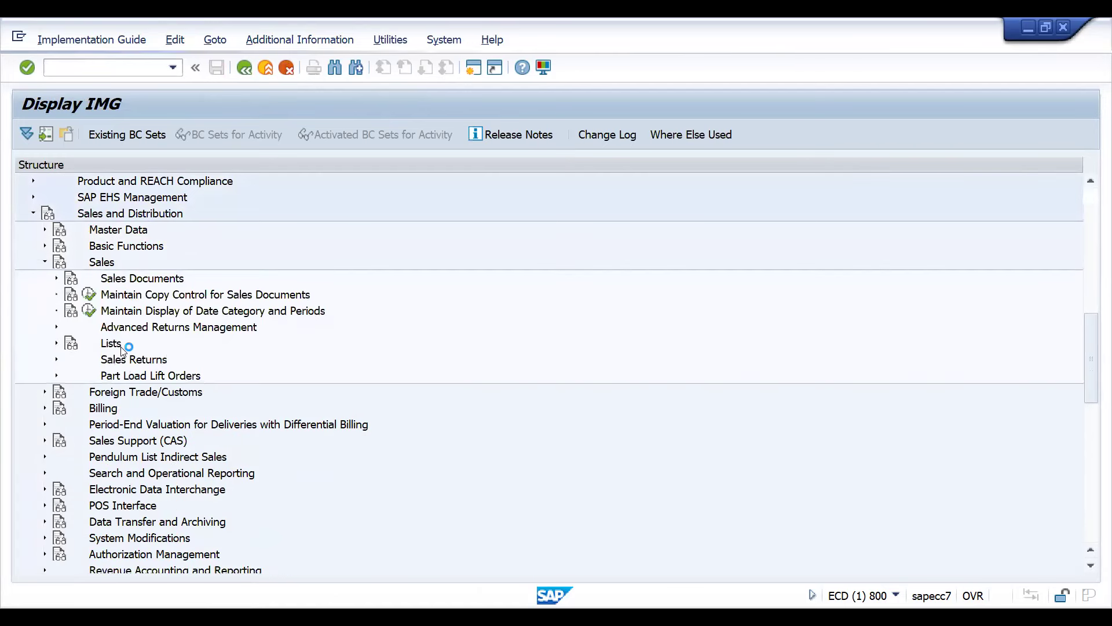
pyautogui.press('Down')
pyautogui.press('Right')
pyautogui.press('Down')
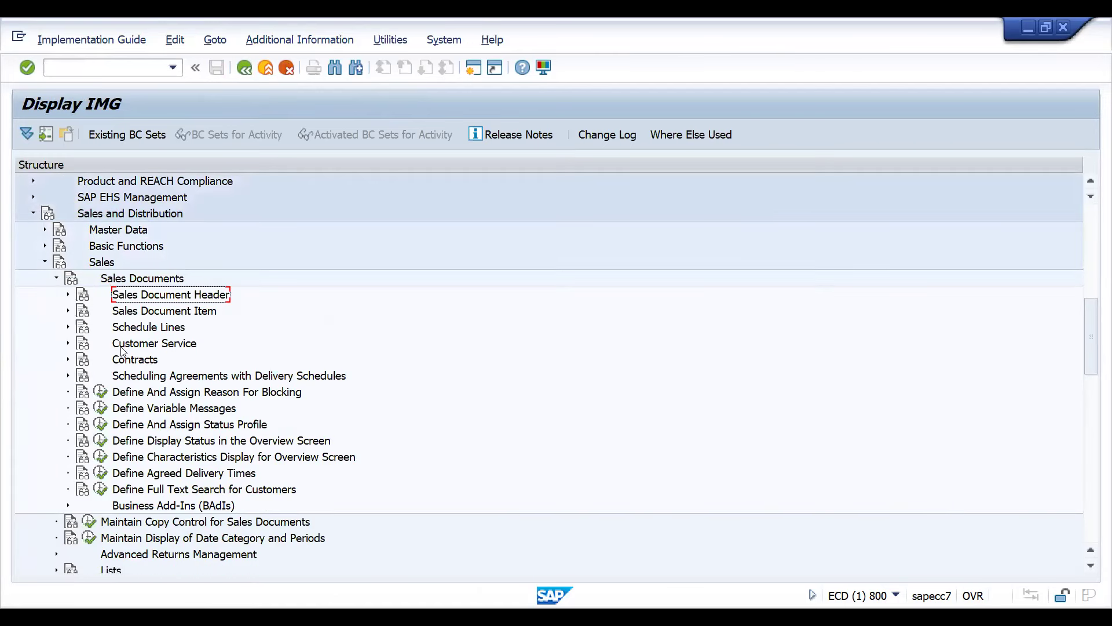
pyautogui.press('Right')
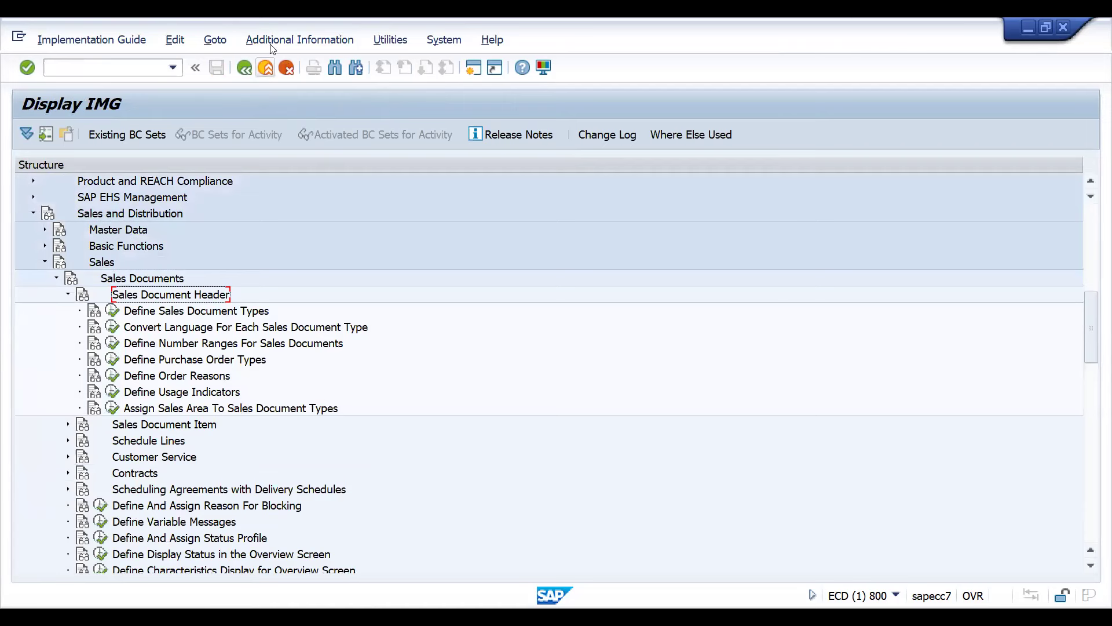
pyautogui.click(300, 39)
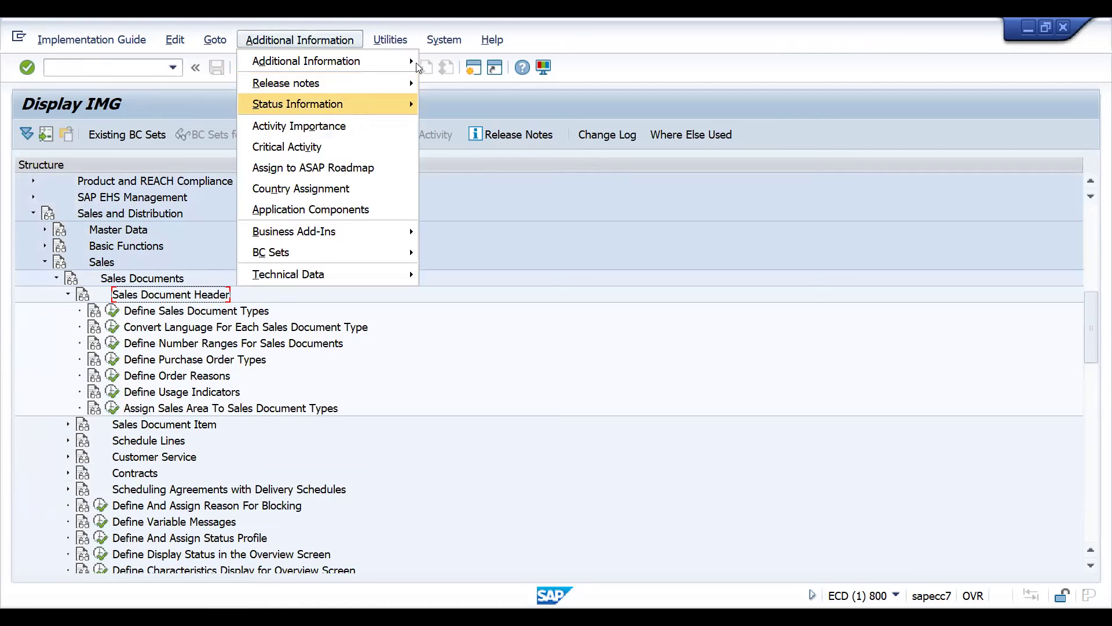
# Show and widen activity keys like SIMG_CFMENUOLSDVN01, then confirm transaction SPRO in the status bar.
pyautogui.click(609, 101)
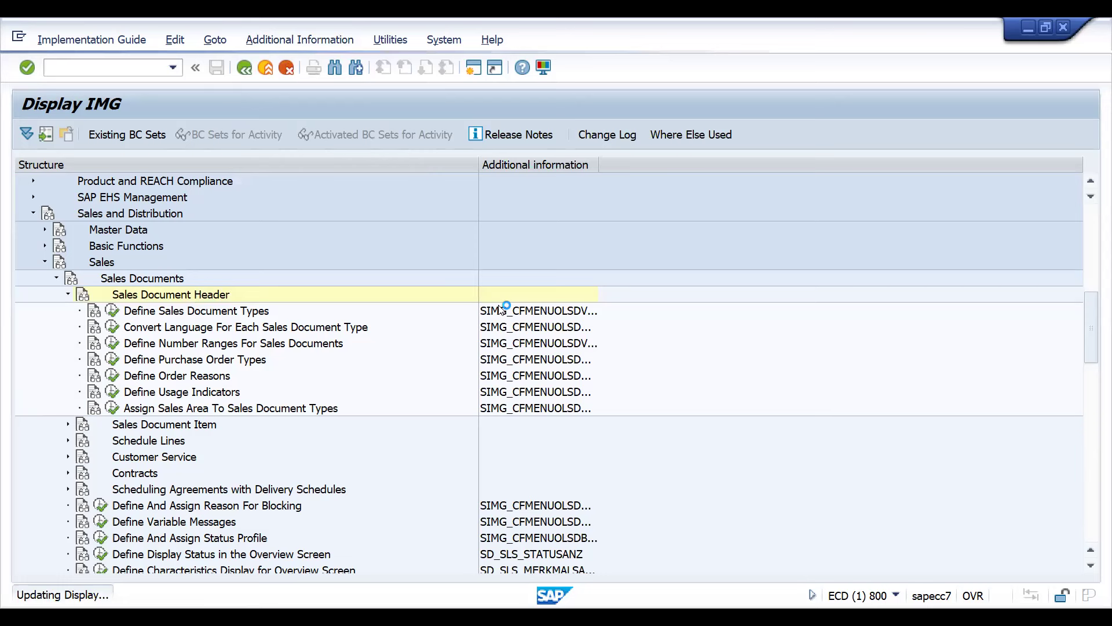
pyautogui.moveTo(599, 165); pyautogui.dragTo(666, 170)
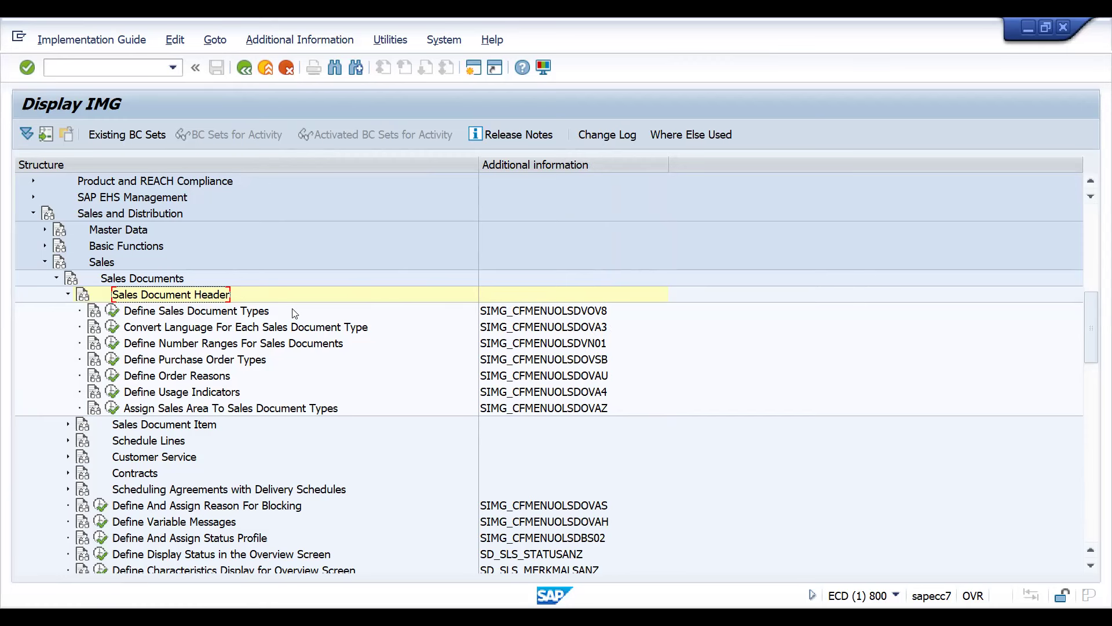
pyautogui.click(235, 313)
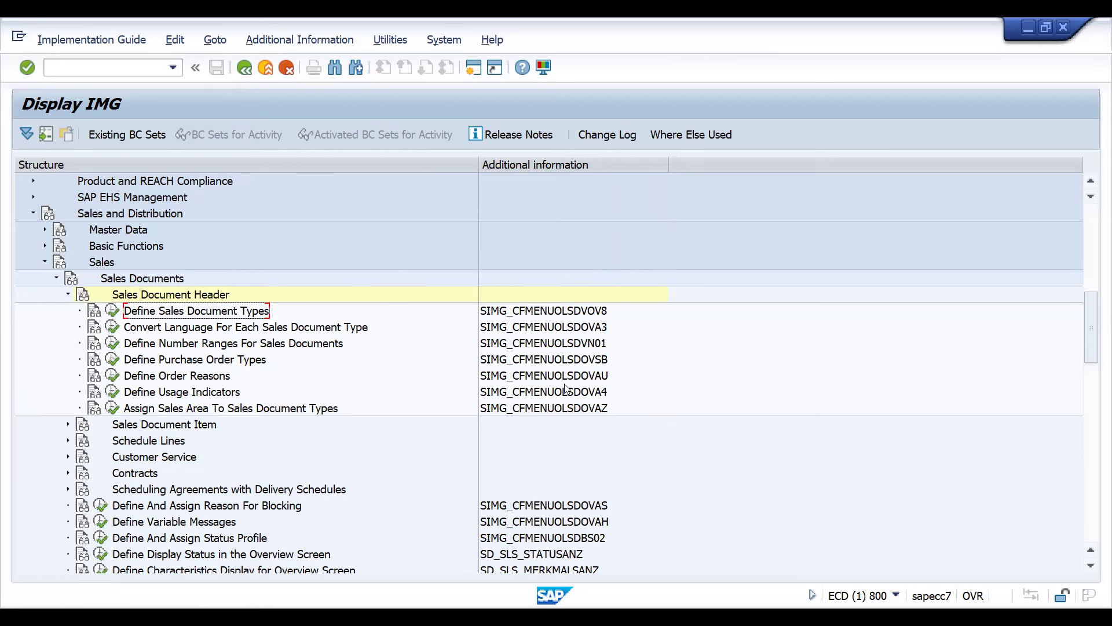
pyautogui.click(303, 343)
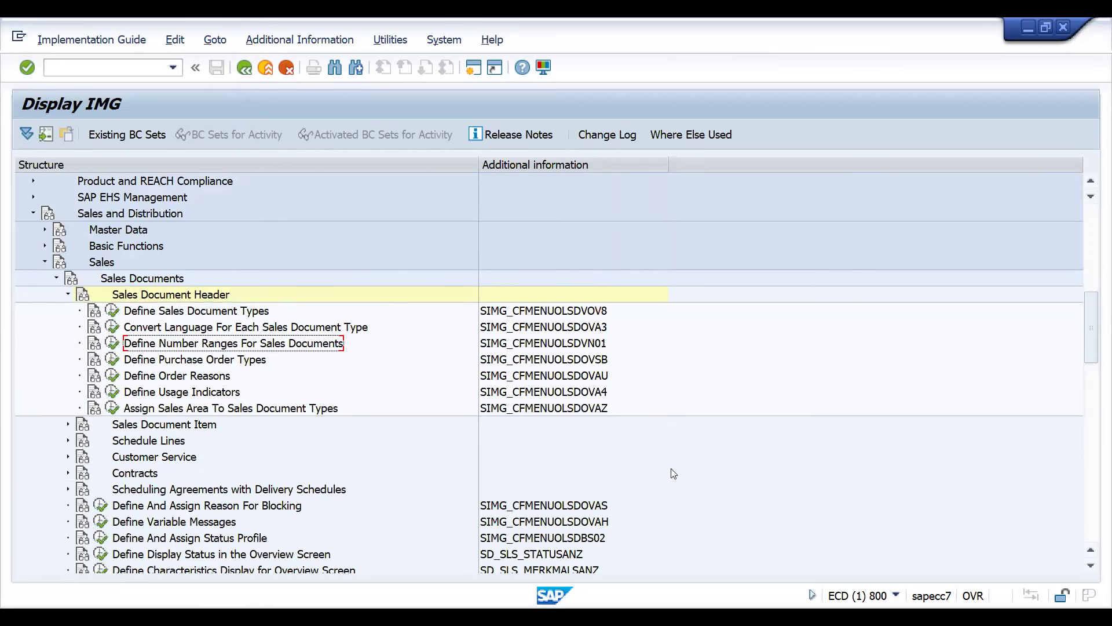
pyautogui.click(896, 597)
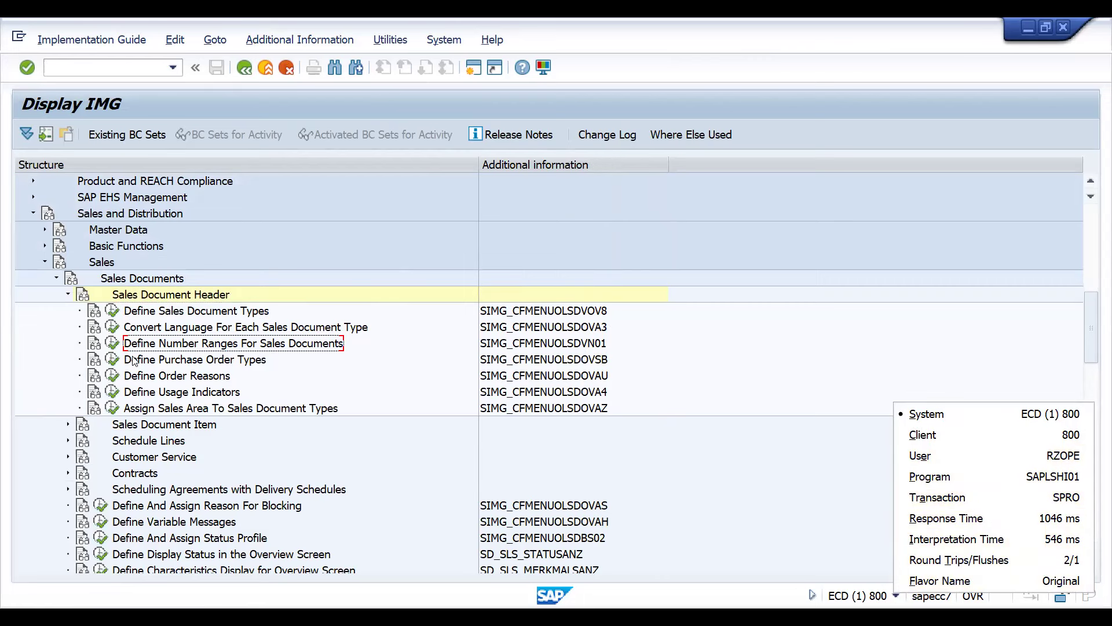
# Run Define Number Ranges, confirm it uses transaction VN01, and return to the IMG tree.
pyautogui.click(114, 343)
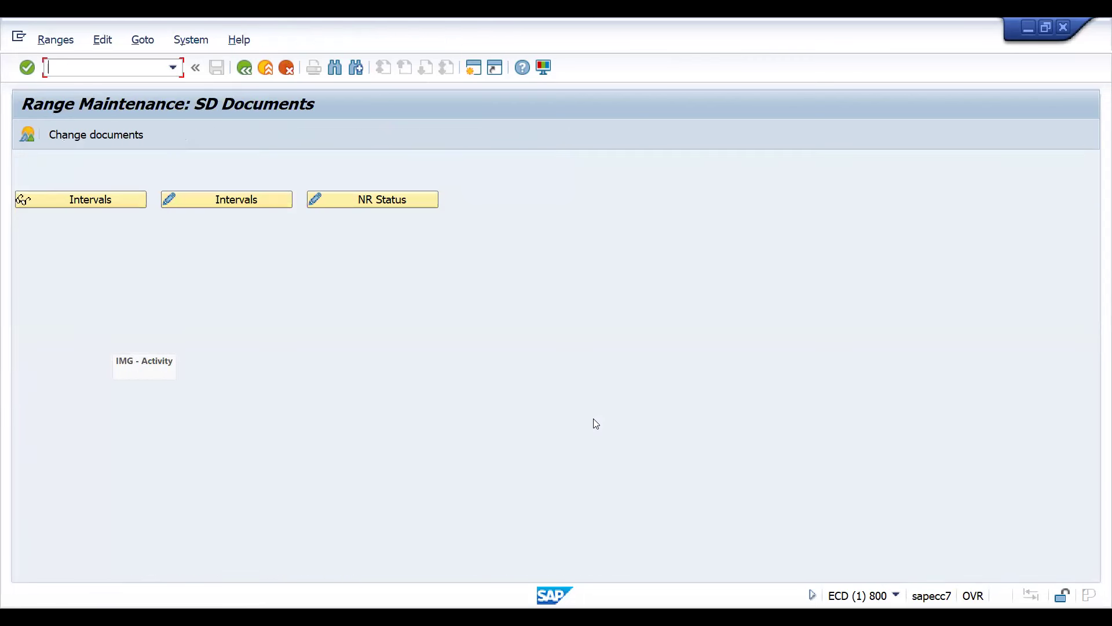
pyautogui.click(900, 596)
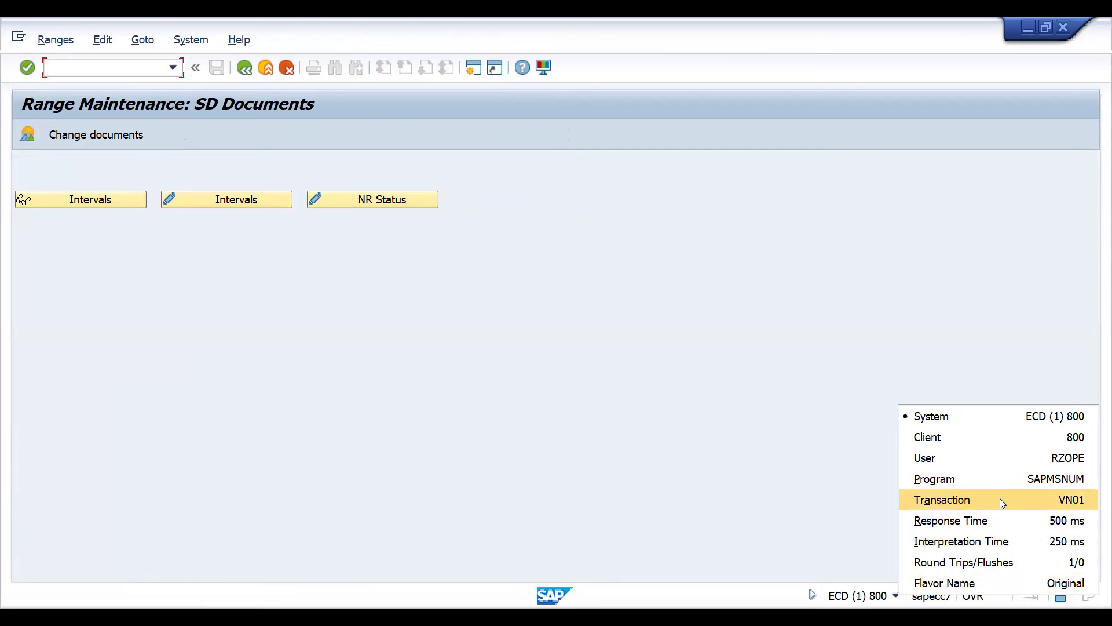
pyautogui.click(779, 423)
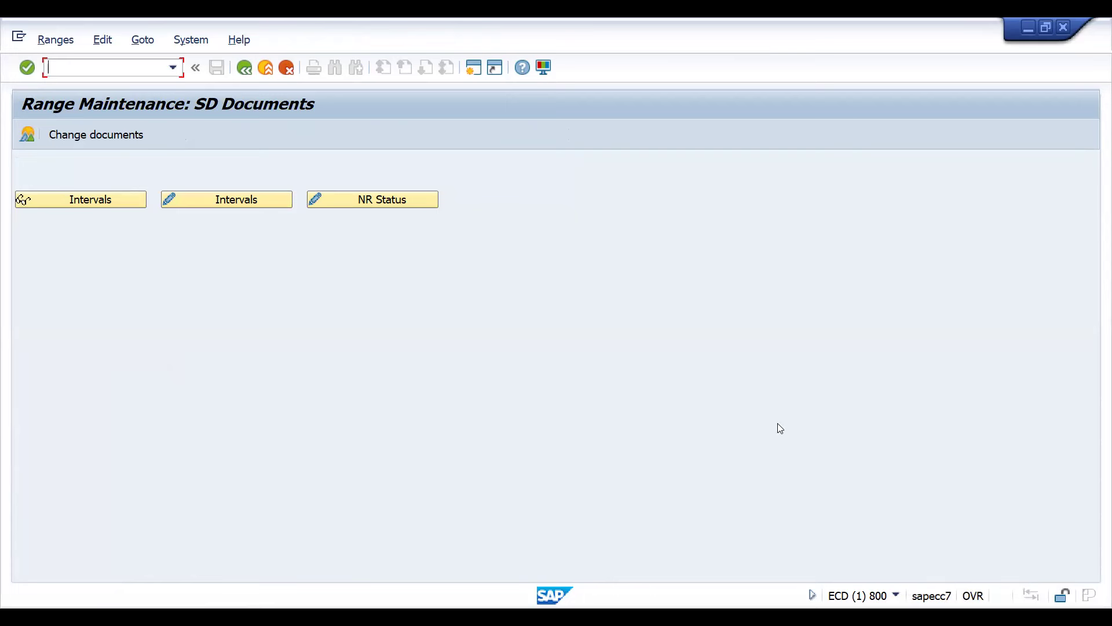
pyautogui.click(247, 70)
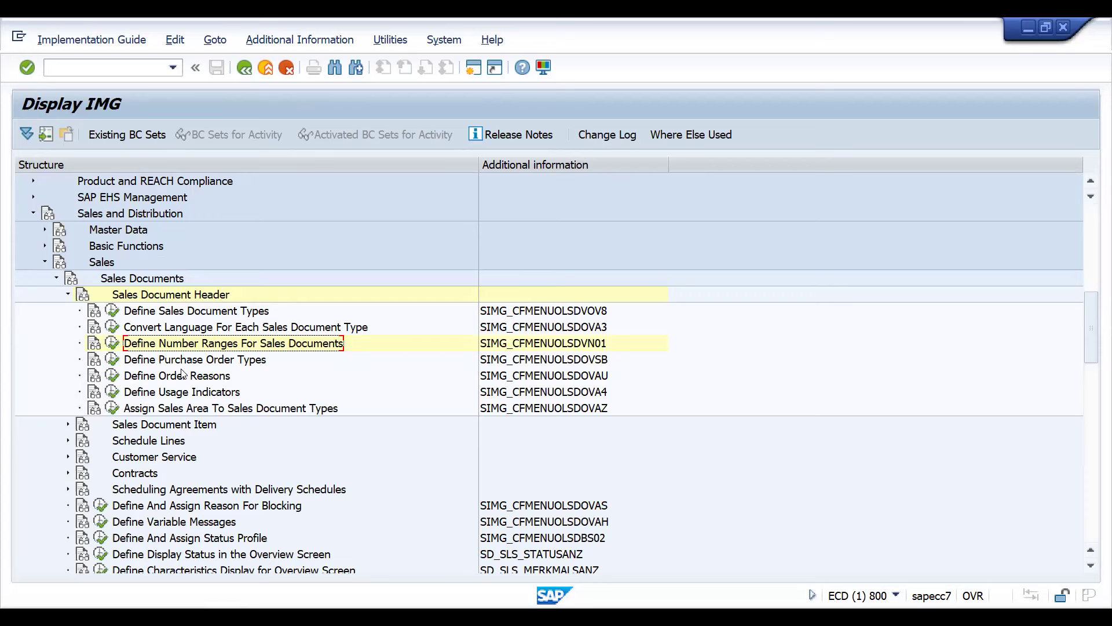
# Open Define Purchase Order Types and check its transaction code in the system information.
pyautogui.doubleClick(112, 360)
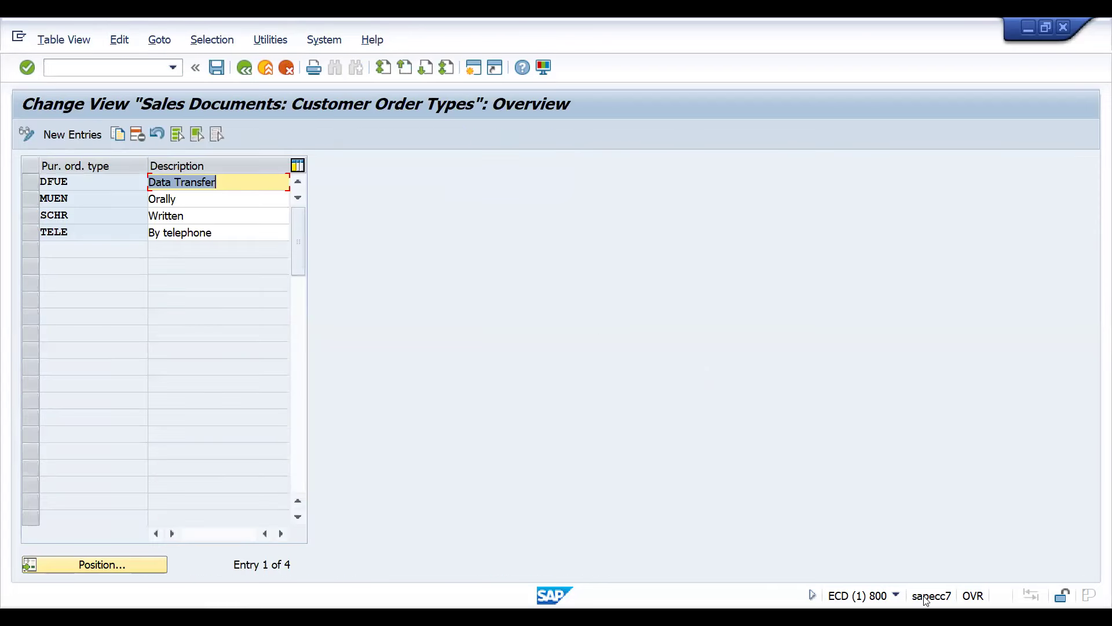
pyautogui.click(898, 596)
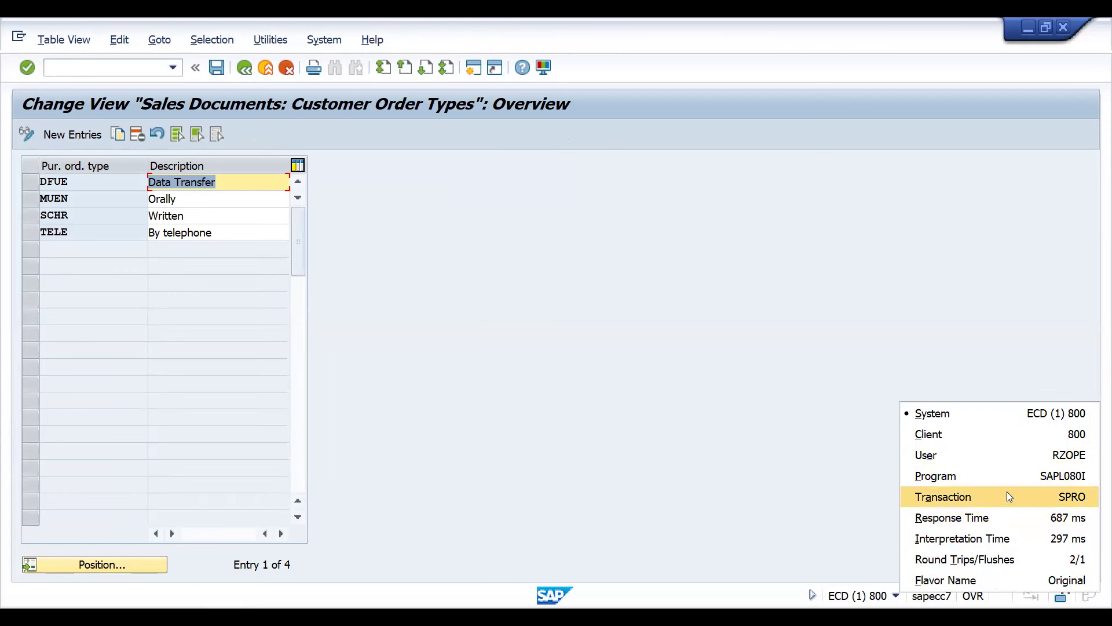
pyautogui.click(242, 78)
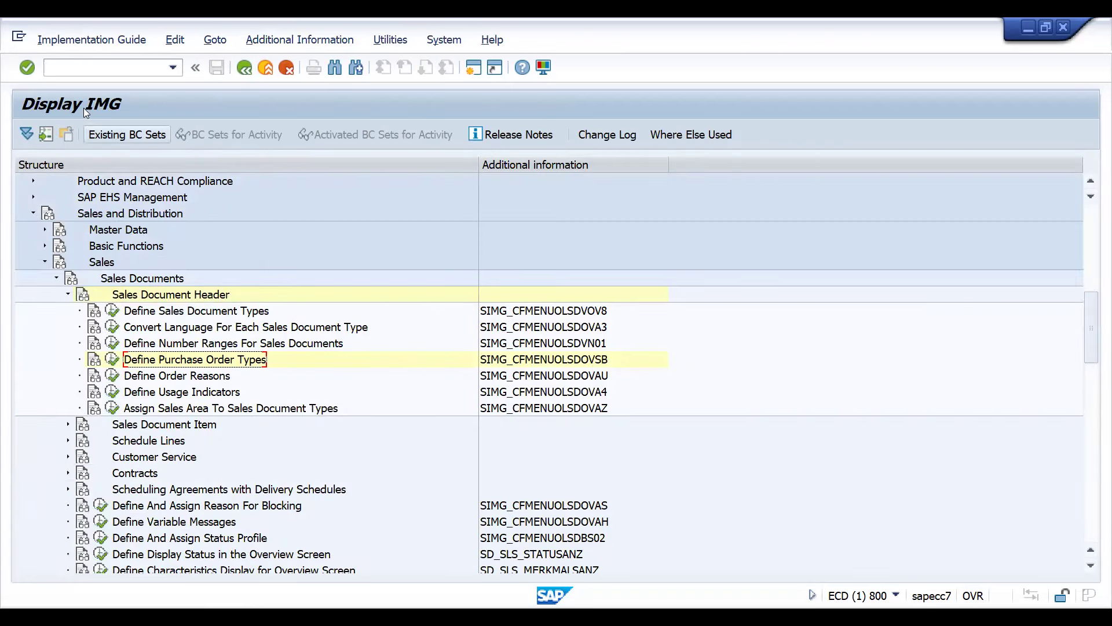
# Open Customer Order Types directly with /NOVSB, then return to SAP Easy Access.
pyautogui.click(70, 67)
pyautogui.write('N')
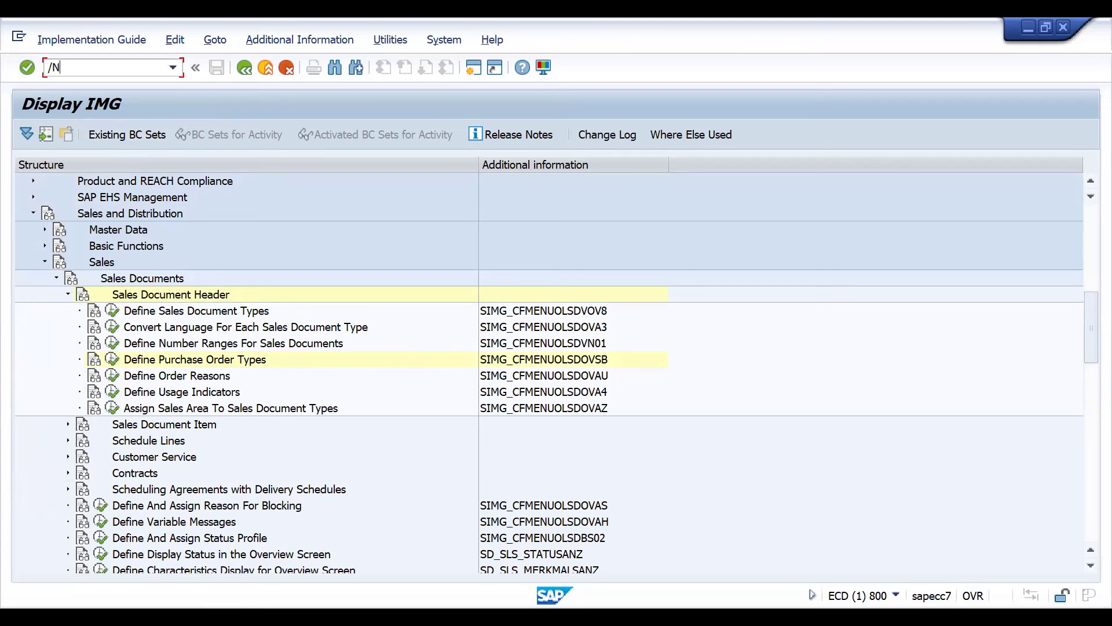
pyautogui.write('OVSB')
pyautogui.press('Return')
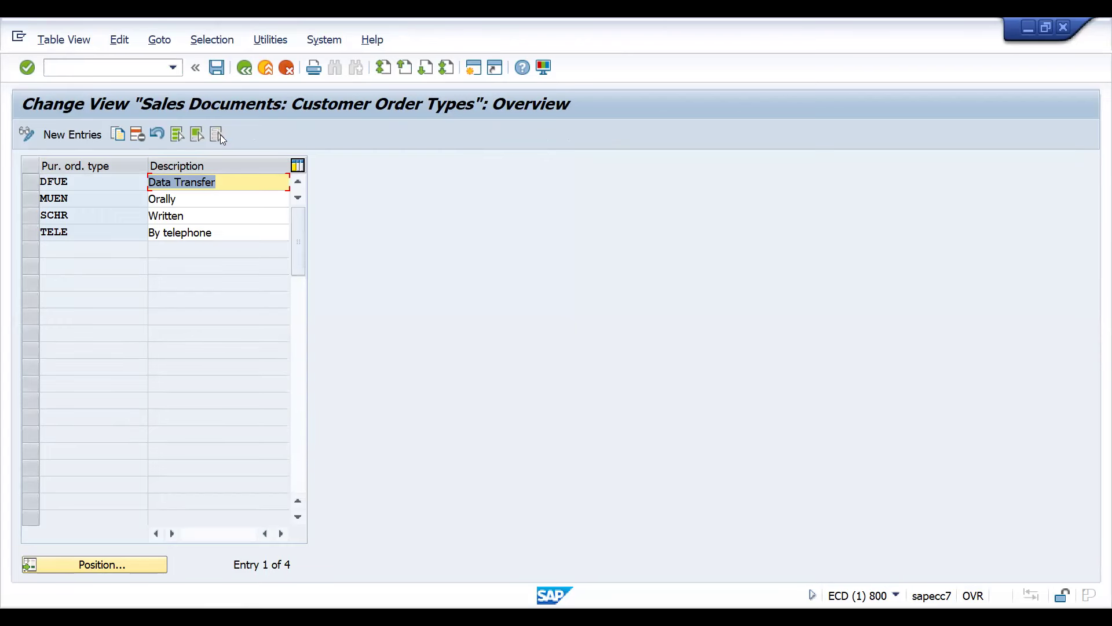
pyautogui.click(248, 67)
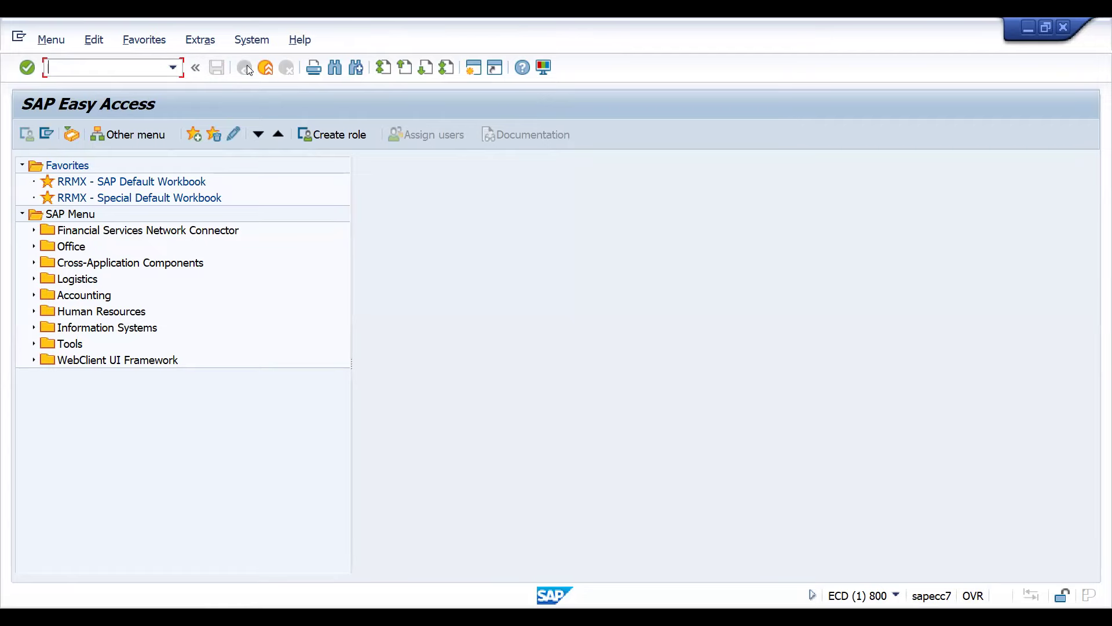
# Exit the SAP session and switch to the YouTube Studio dashboard in Chrome.
pyautogui.click(265, 68)
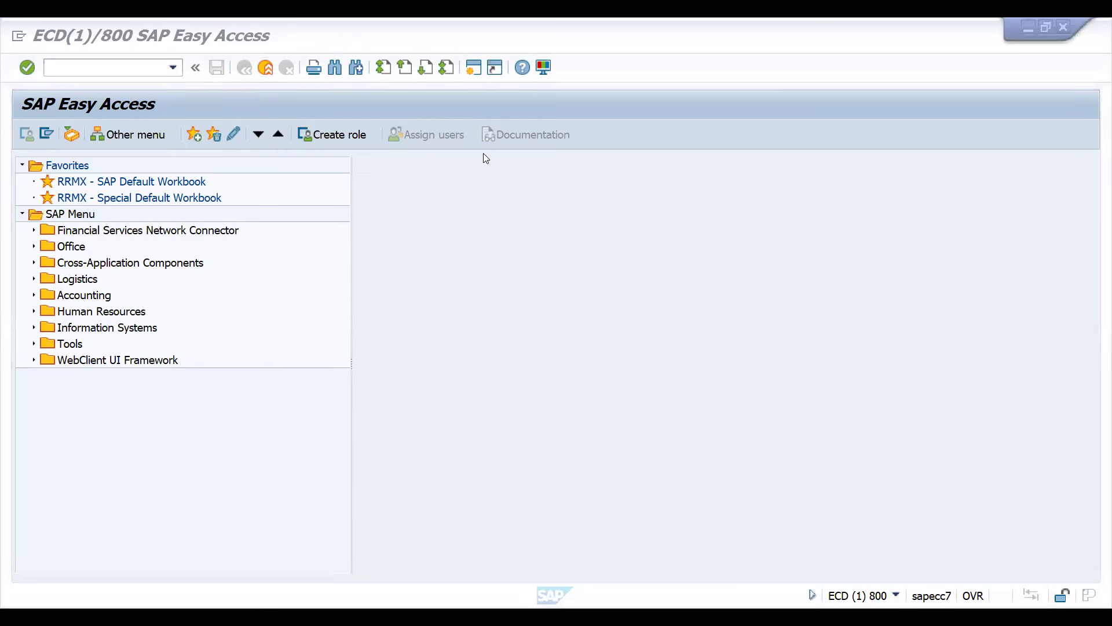
pyautogui.hotkey('alt', 'Tab')
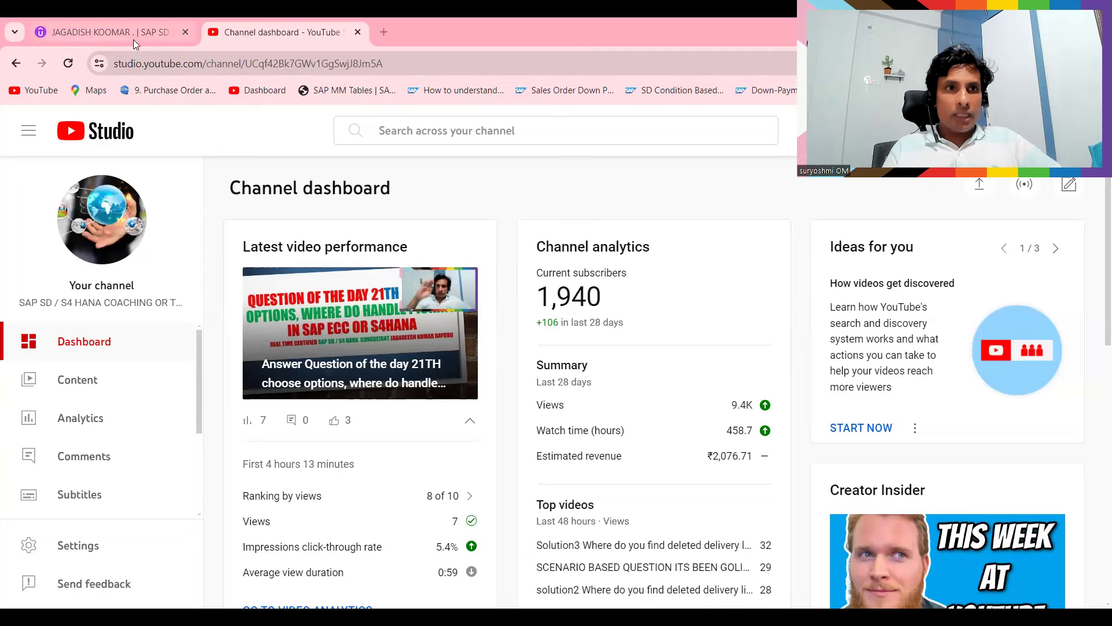
# Bring up the Udemy instructor profile tab listing its 22 courses.
pyautogui.click(110, 32)
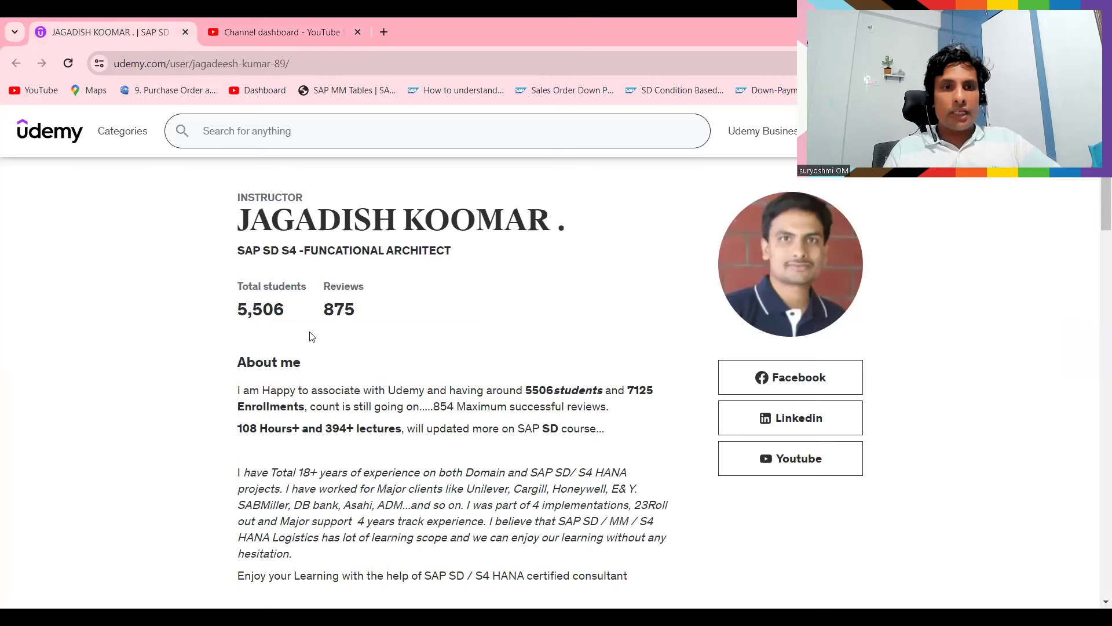
pyautogui.moveTo(1106, 222); pyautogui.dragTo(1099, 334)
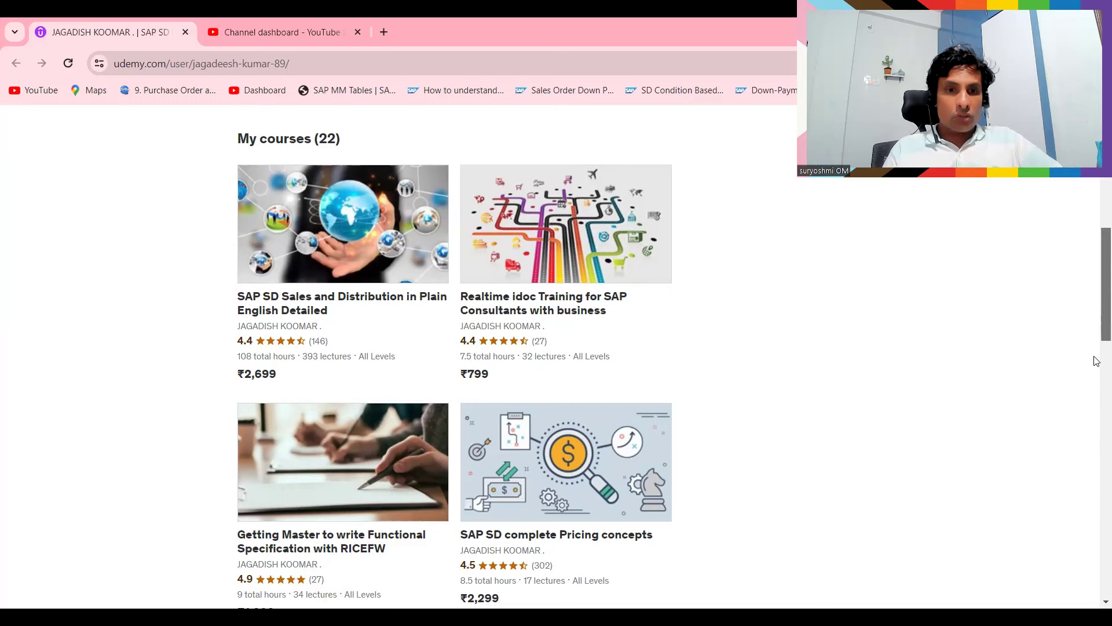
pyautogui.scroll(-3, 1096, 387)
pyautogui.moveTo(1095, 386); pyautogui.dragTo(1097, 560)
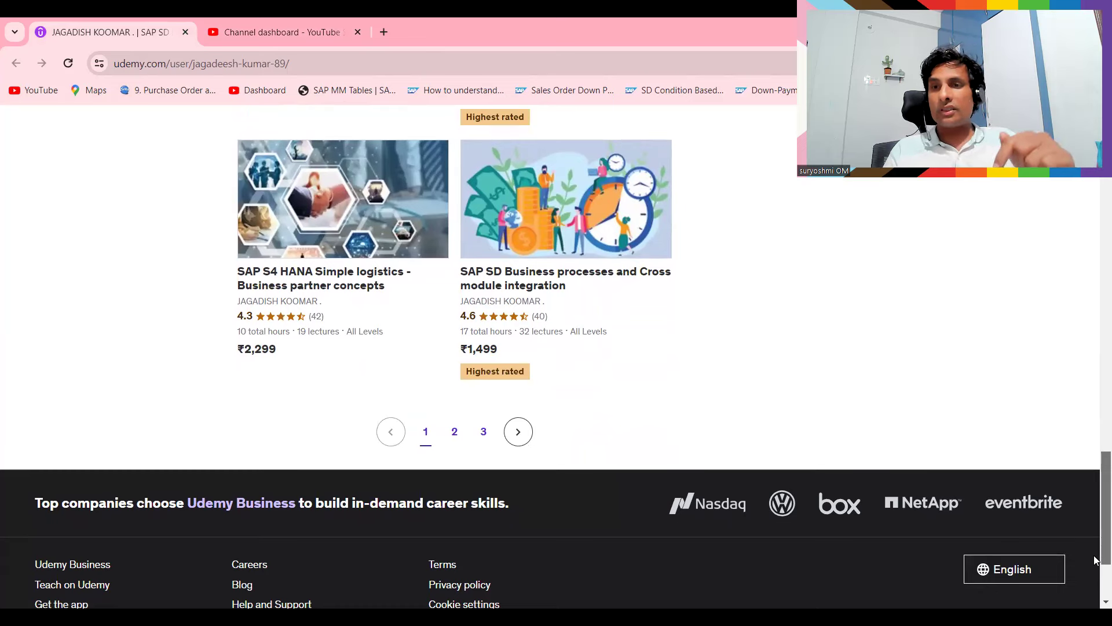
pyautogui.moveTo(1096, 561); pyautogui.dragTo(1096, 206)
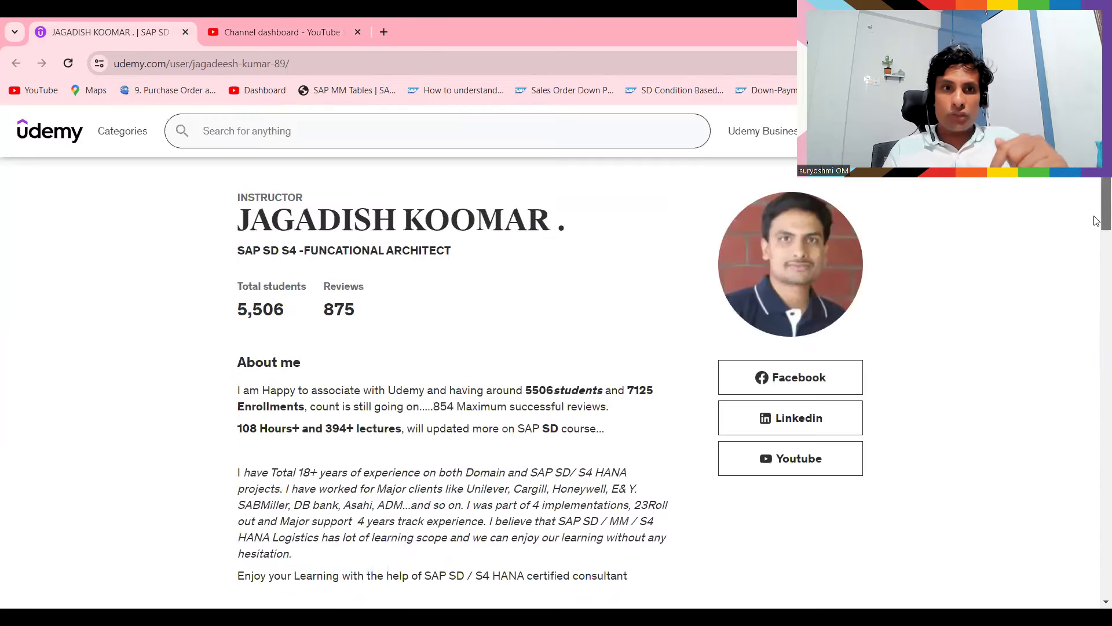